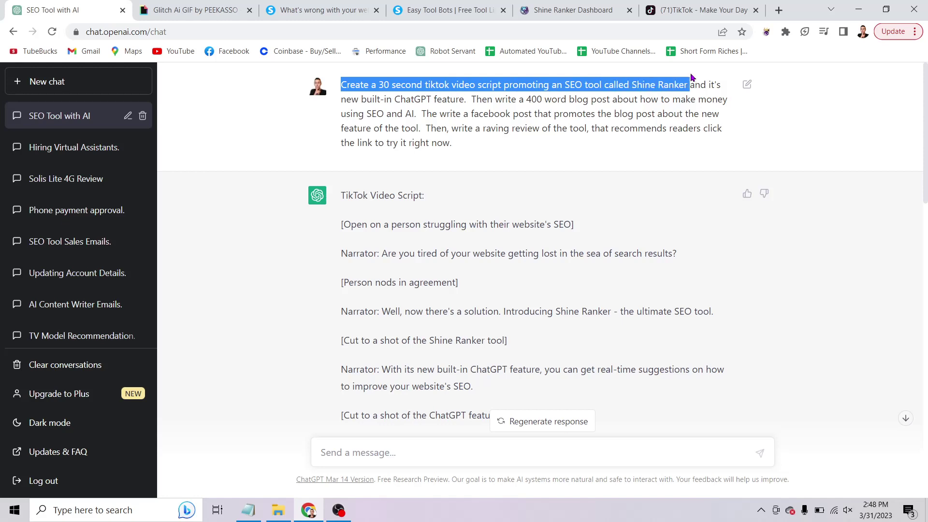
Step: Review the Shine Ranker content prompt part by part and read through the generated video script, blog post, Facebook post and review
left_click_drag(343, 99, 463, 101)
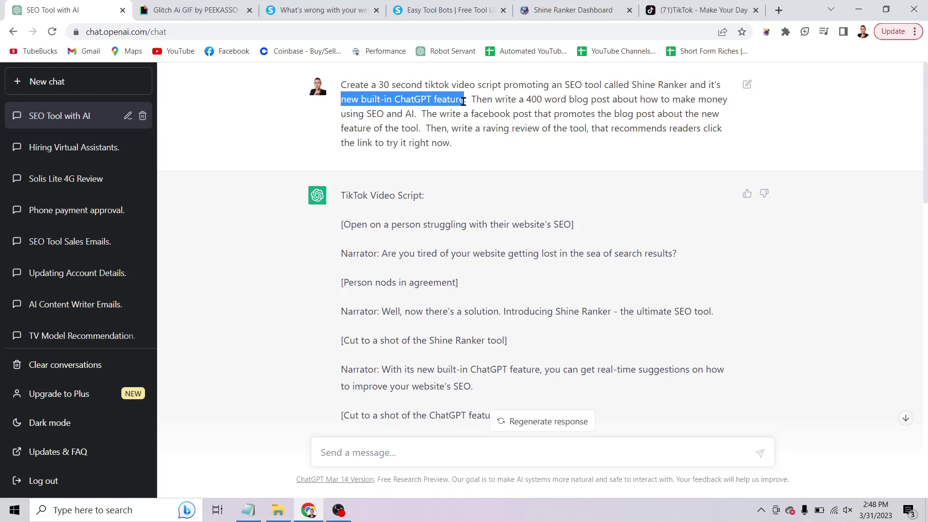
left_click_drag(472, 98, 420, 113)
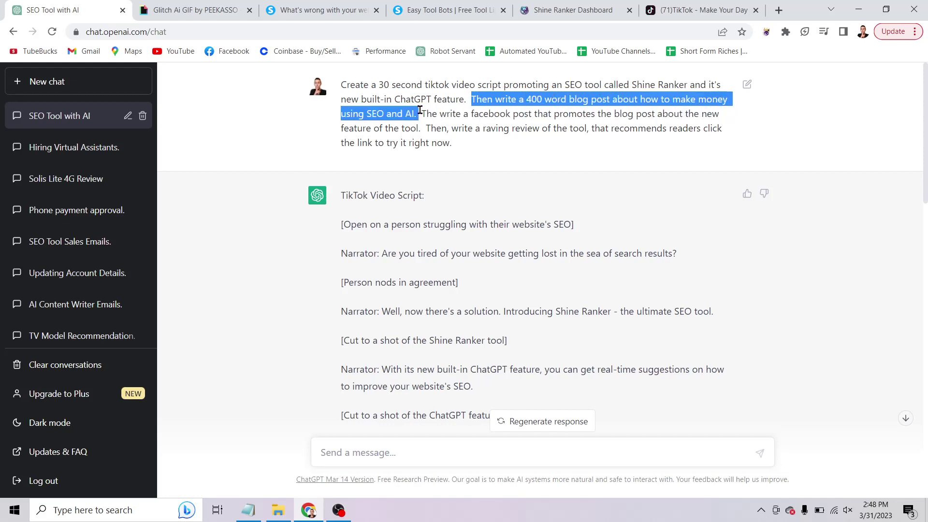
left_click(439, 97)
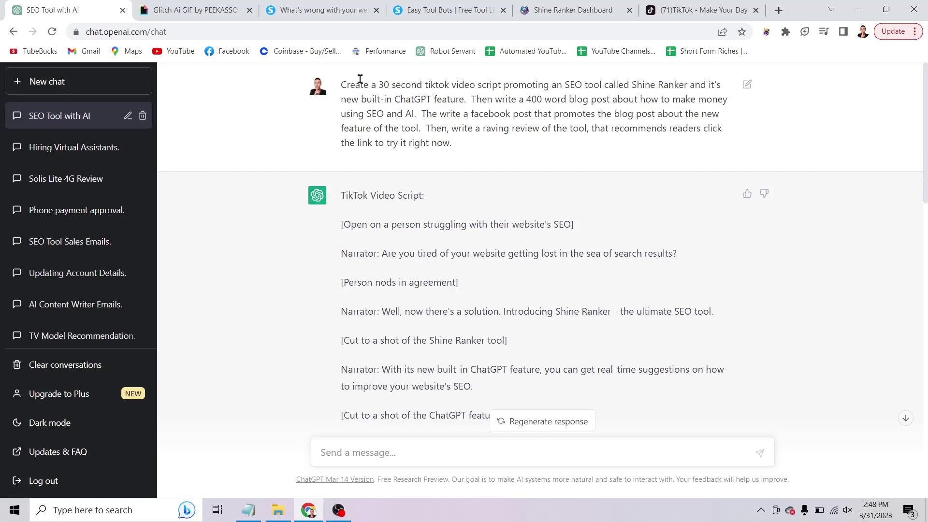
left_click_drag(392, 99, 732, 138)
left_click(420, 112)
left_click(430, 125)
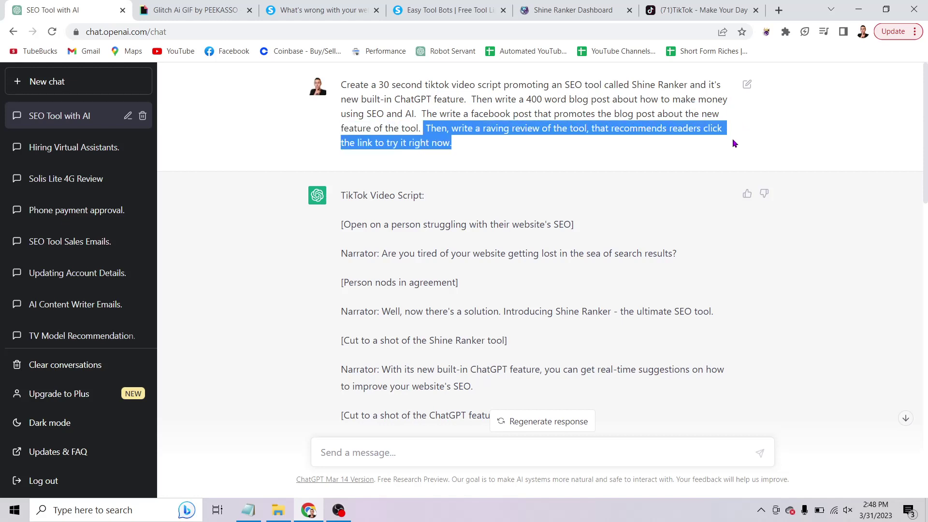
left_click(490, 140)
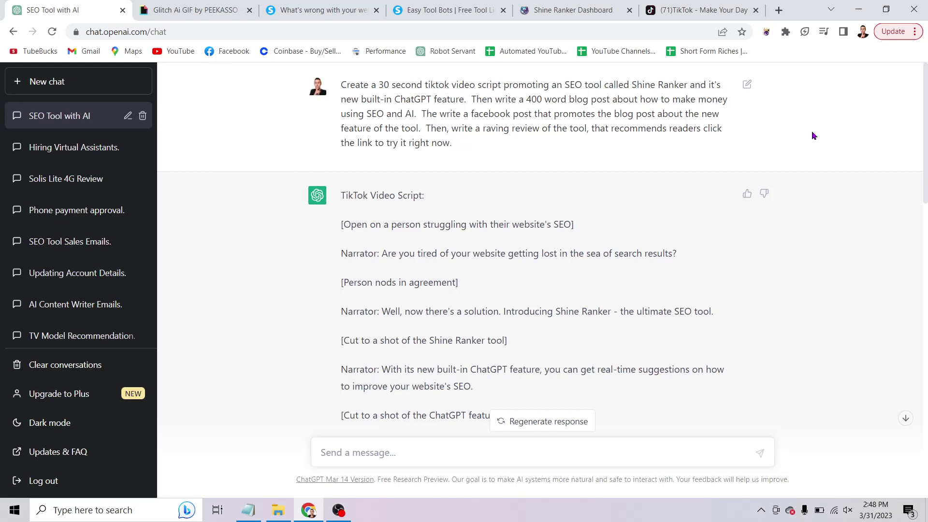
scroll(809, 159, "down", 6)
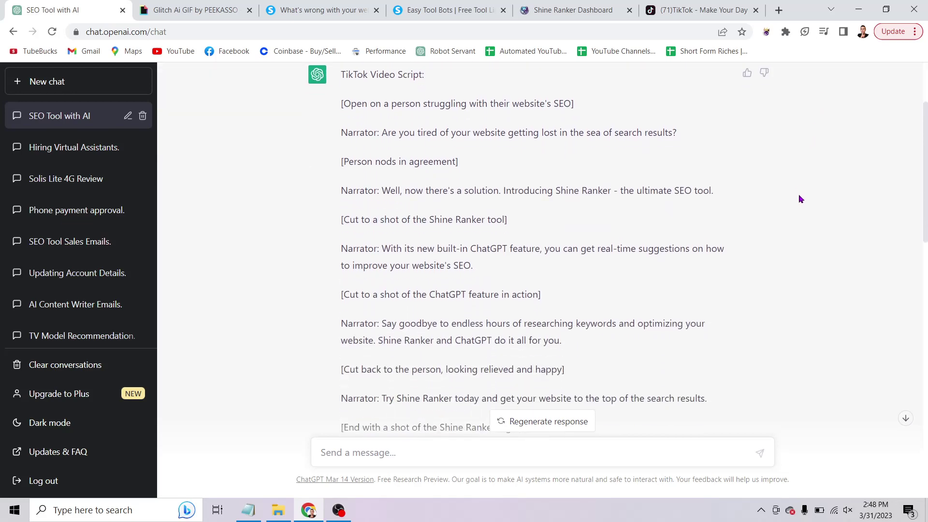
scroll(792, 186, "down", 10)
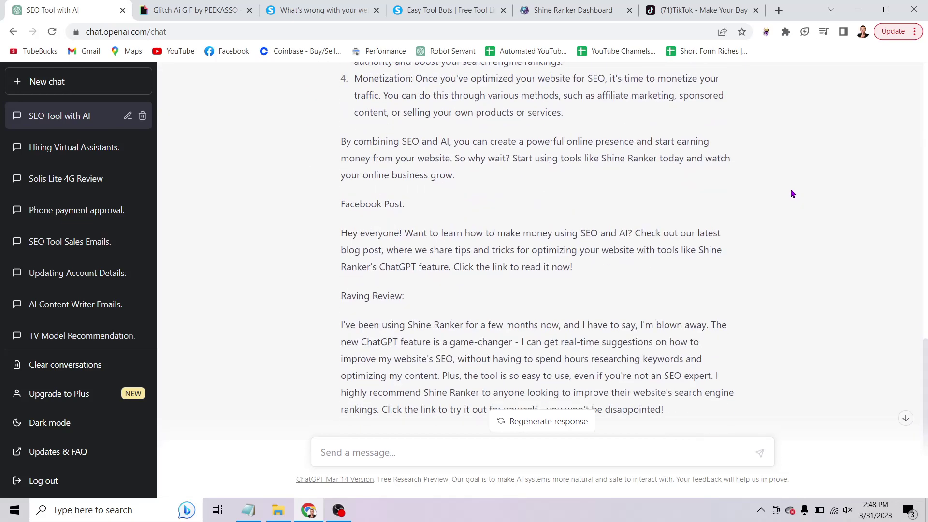
Step: Send the follow-up message "CONTINE" in the SEO Tool with AI chat
left_click(544, 449)
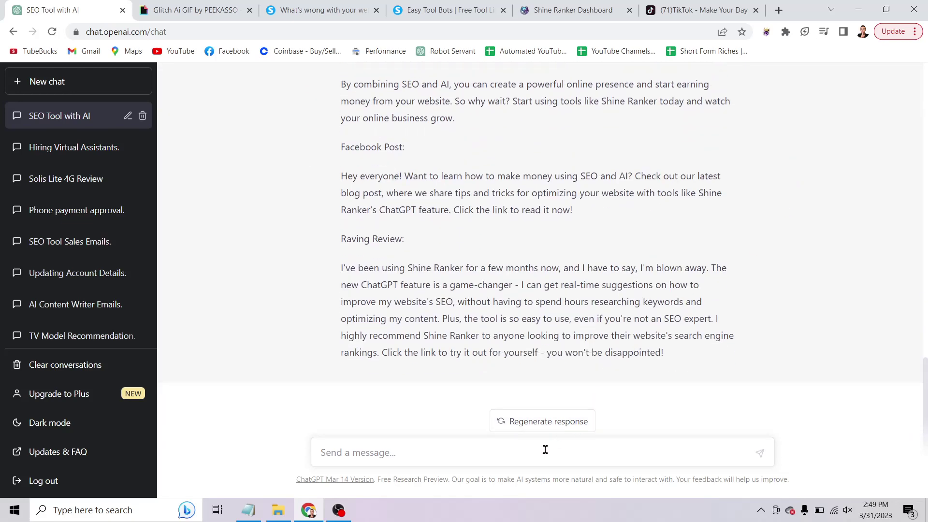
type("CONTINE")
key("Return")
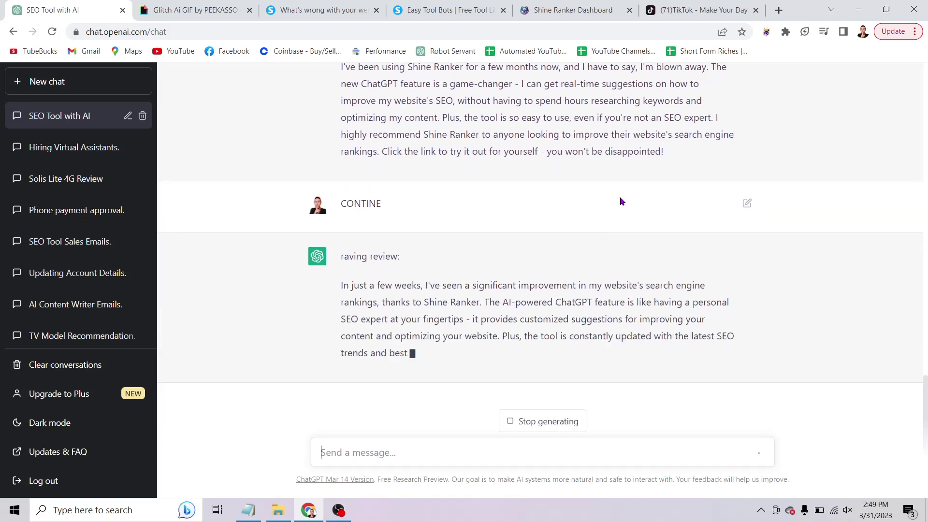
Step: Switch to the Notepad guide and read steps 2 and 3, covering GETYOURAUDIT.COM and EASYTOOLBOTS.COM
key("ctrl+Tab")
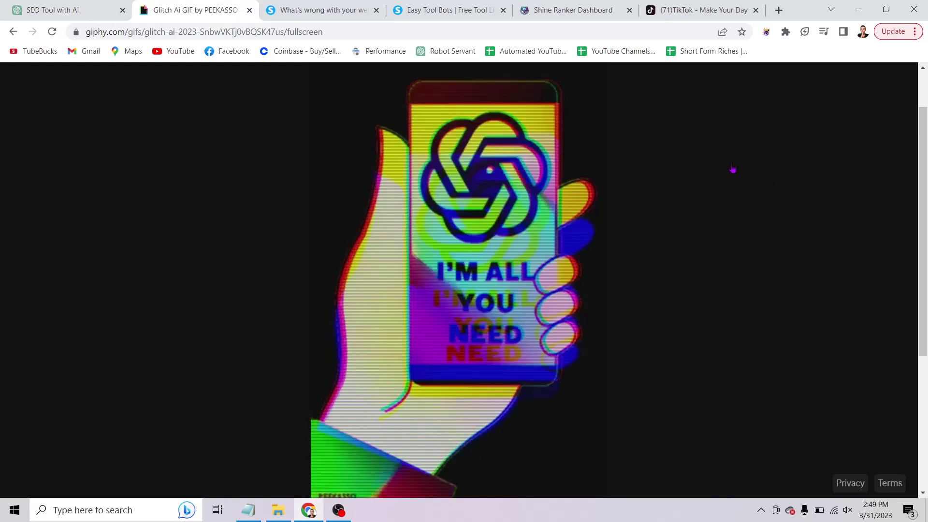
left_click(248, 510)
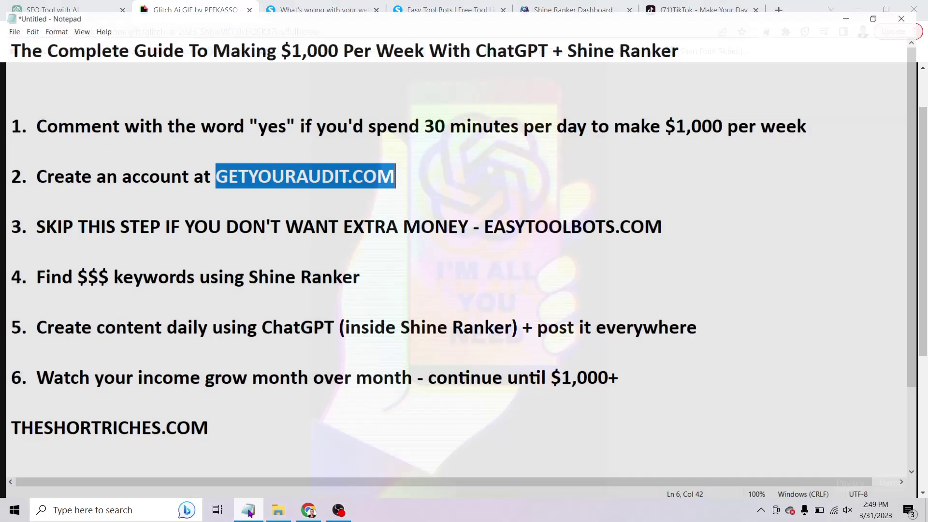
left_click(499, 313)
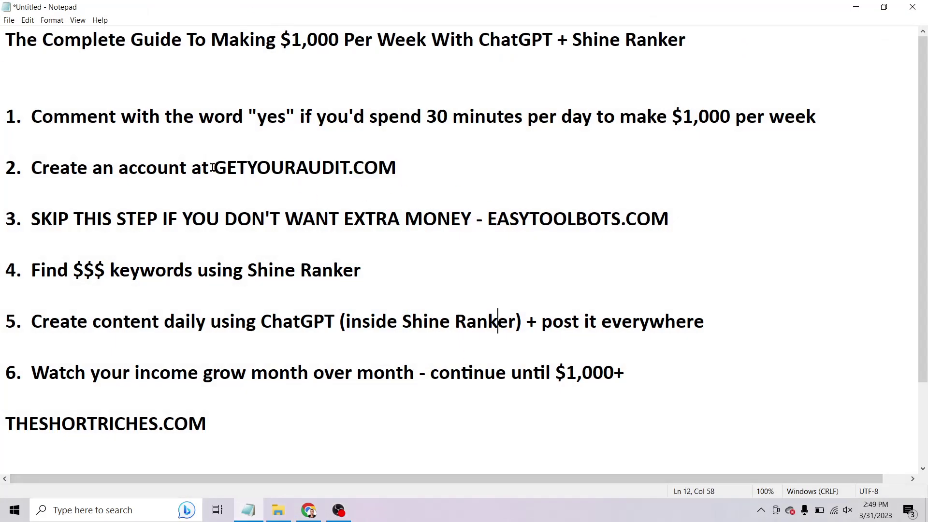
left_click_drag(213, 167, 414, 183)
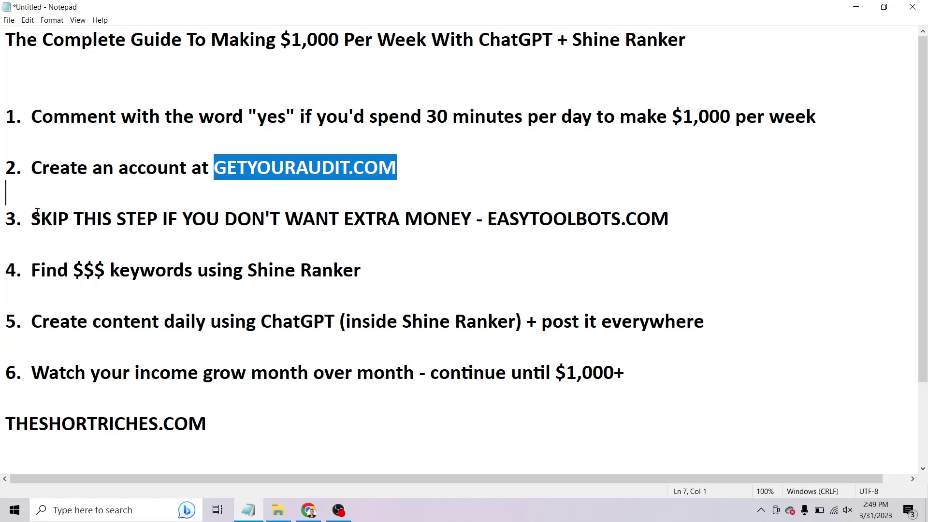
left_click_drag(31, 220, 669, 222)
left_click(466, 216)
left_click(856, 7)
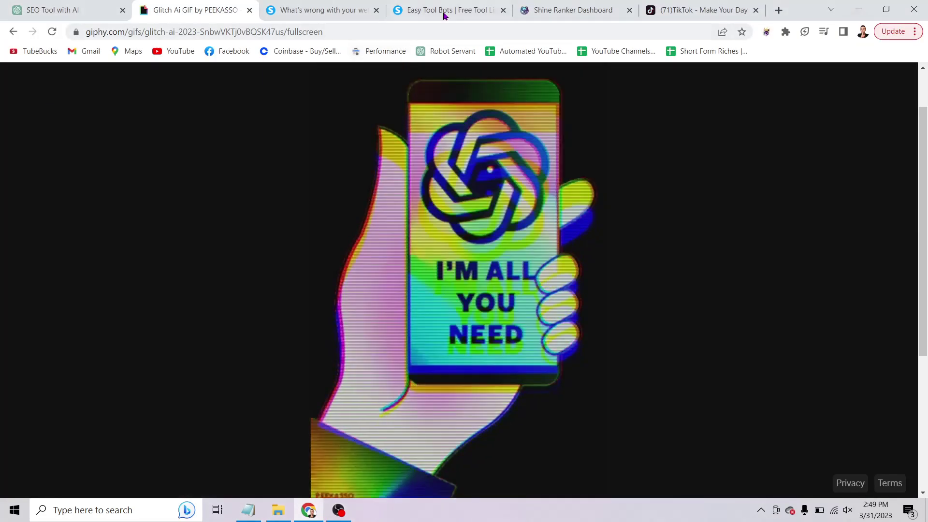
Step: Look over the easytoolbots.com page in the browser, including its free tools sign-up section
left_click(434, 10)
scroll(550, 211, "down", 2)
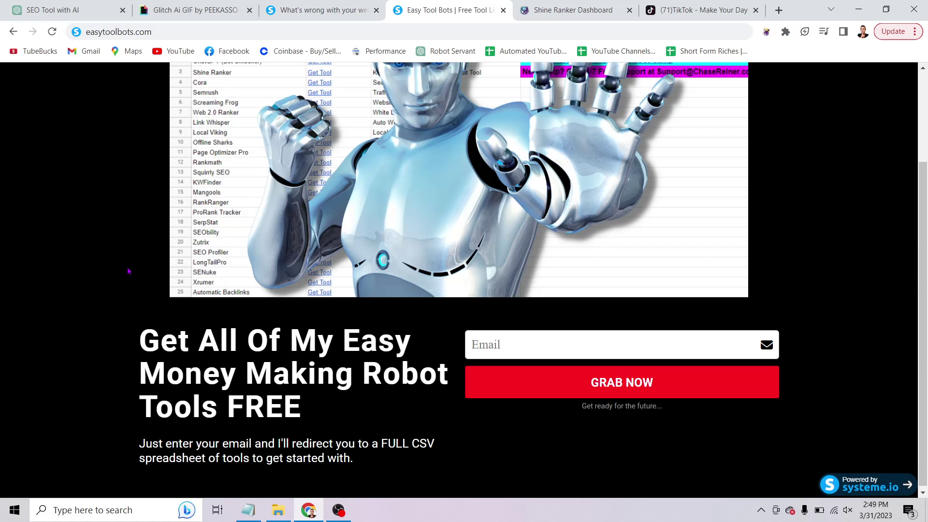
scroll(129, 271, "up", 2)
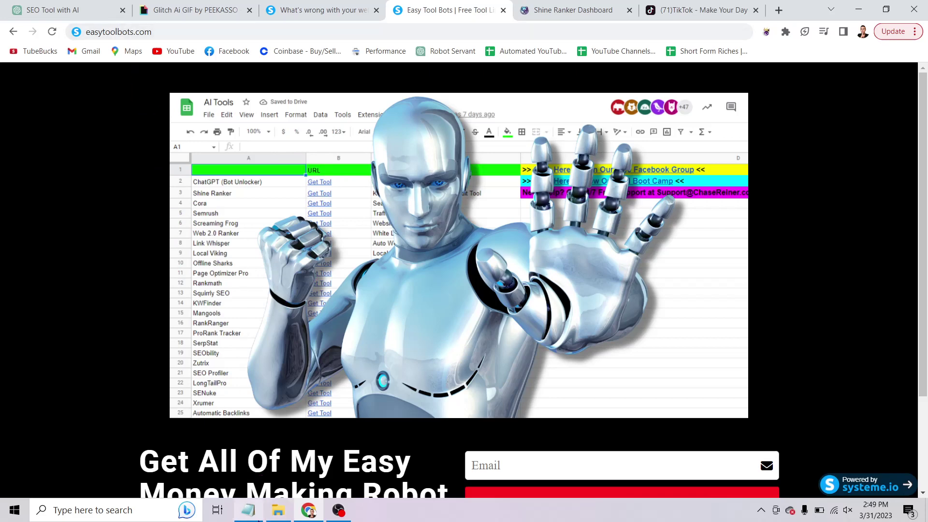
Step: Switch back to the Notepad guide and read step 3 and step 4 about finding $$$ keywords using Shine Ranker
left_click(247, 510)
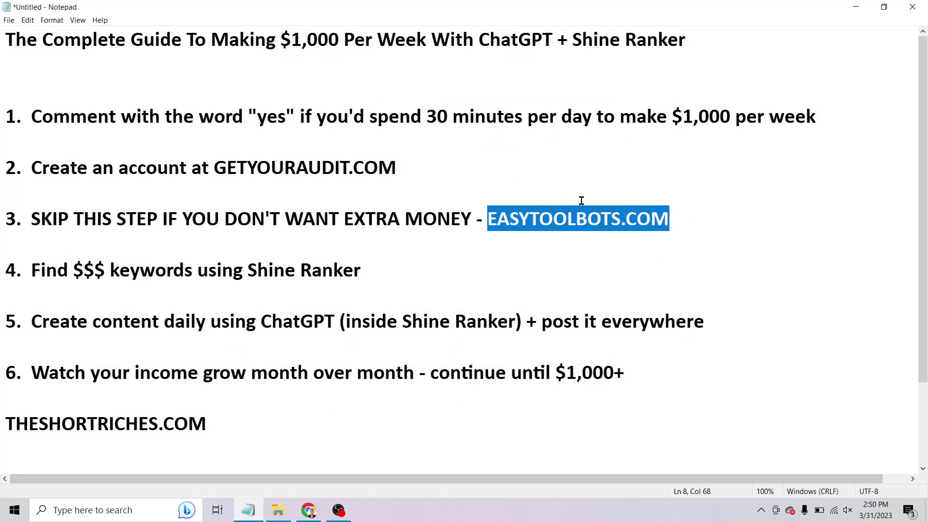
left_click(582, 200)
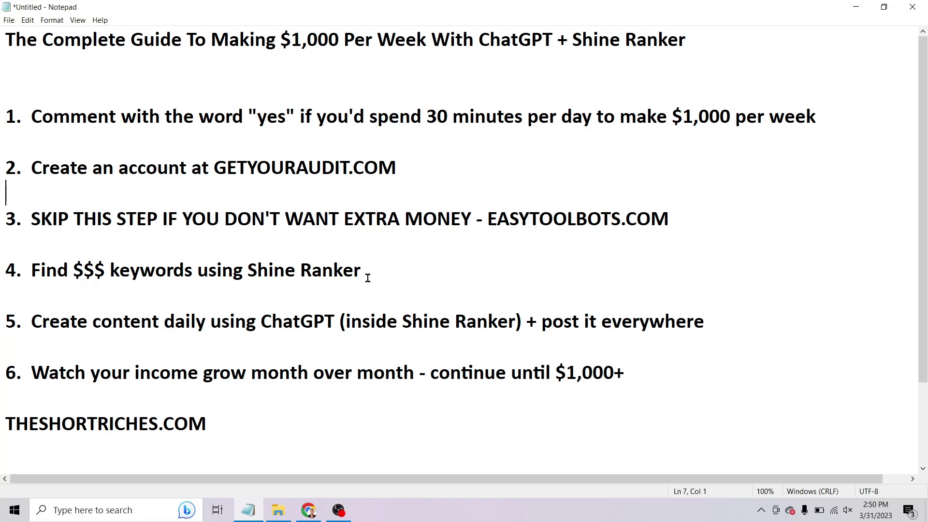
left_click_drag(489, 223, 711, 222)
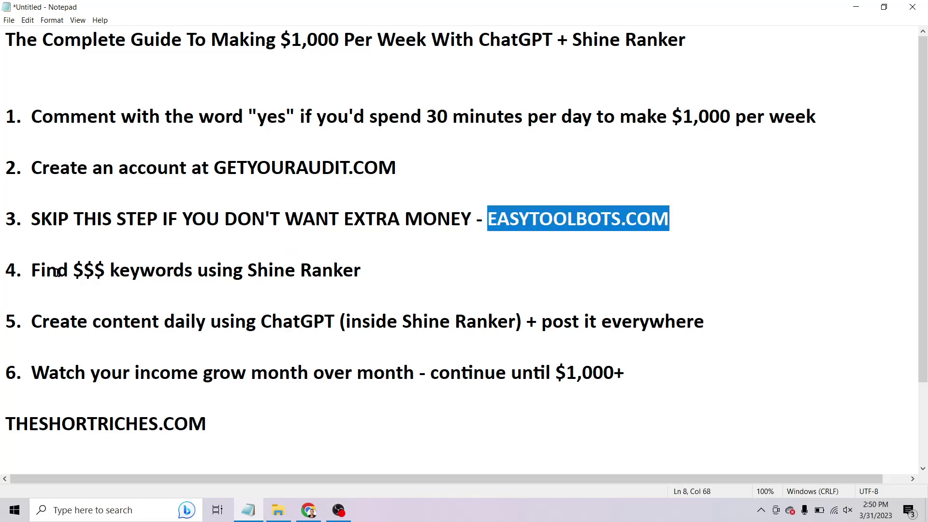
left_click(27, 270)
left_click_drag(27, 270, 375, 271)
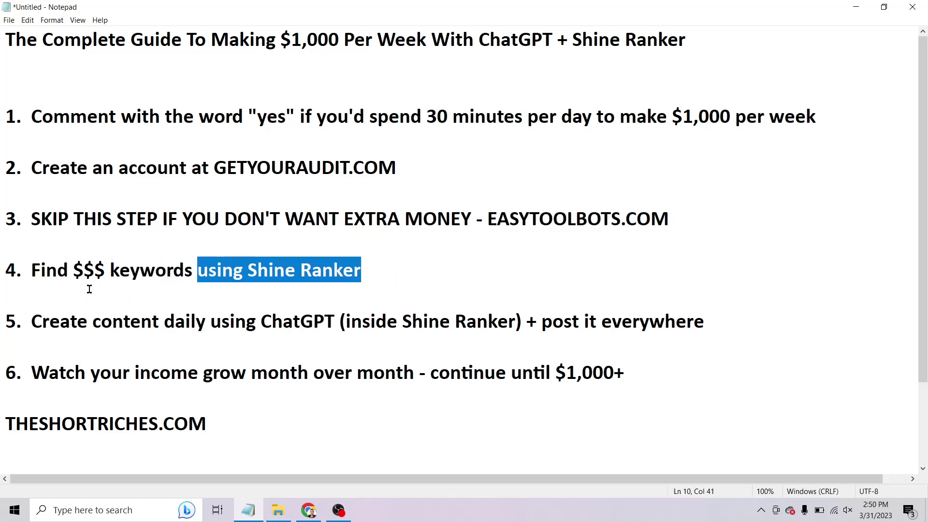
left_click_drag(73, 270, 118, 267)
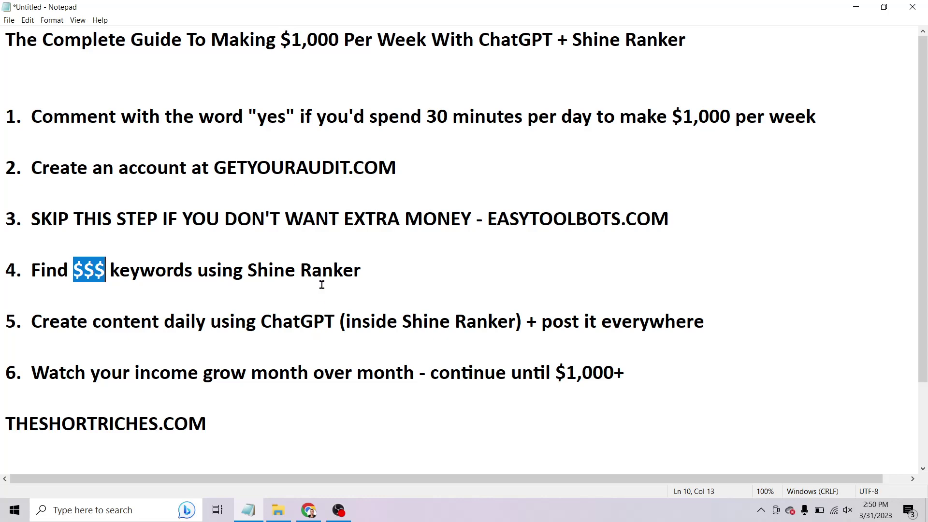
left_click(844, 7)
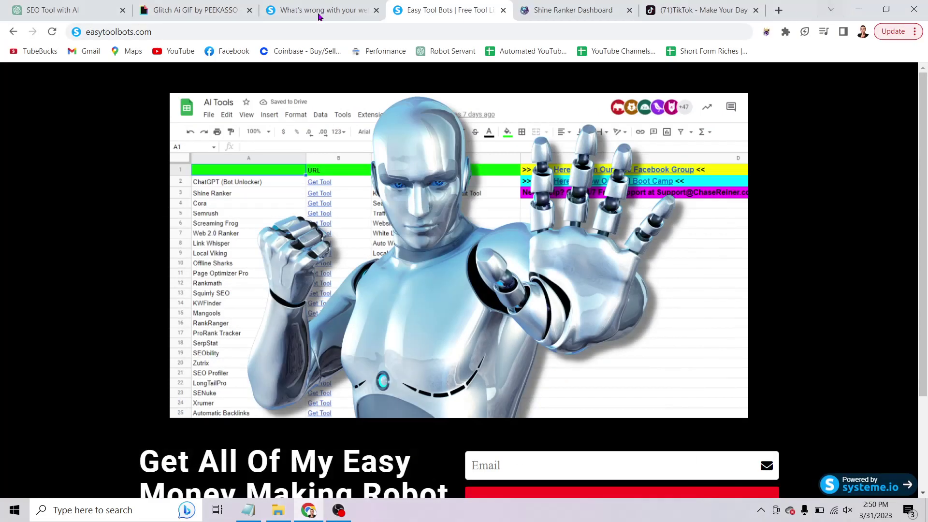
Step: Run a Shine Ranker keyword research for the topics "keyword tool", "keyword finder" and "seo tool"
left_click(570, 9)
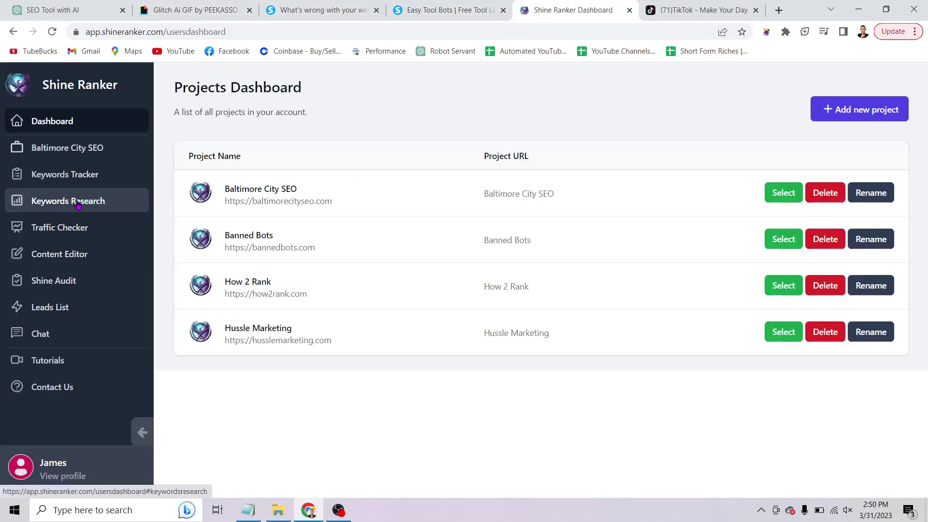
left_click(118, 202)
left_click(253, 146)
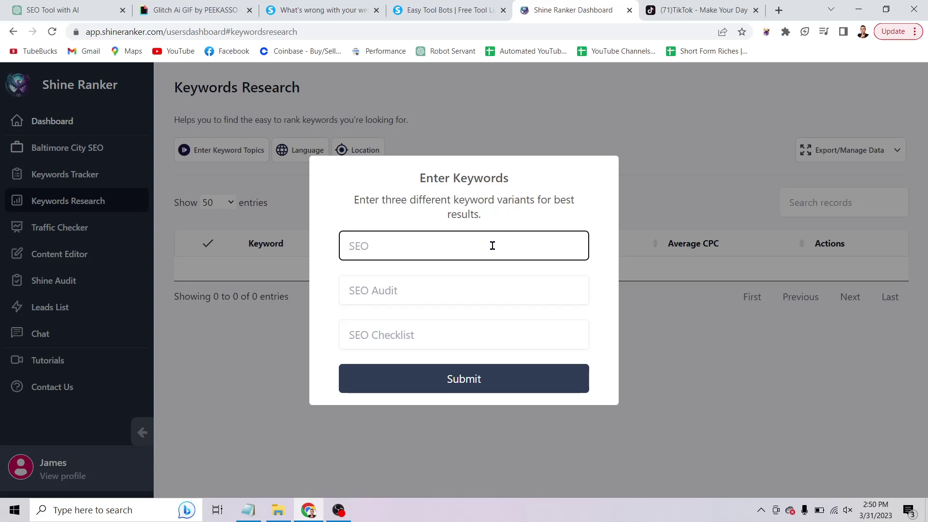
type("keyword tool")
key("Tab")
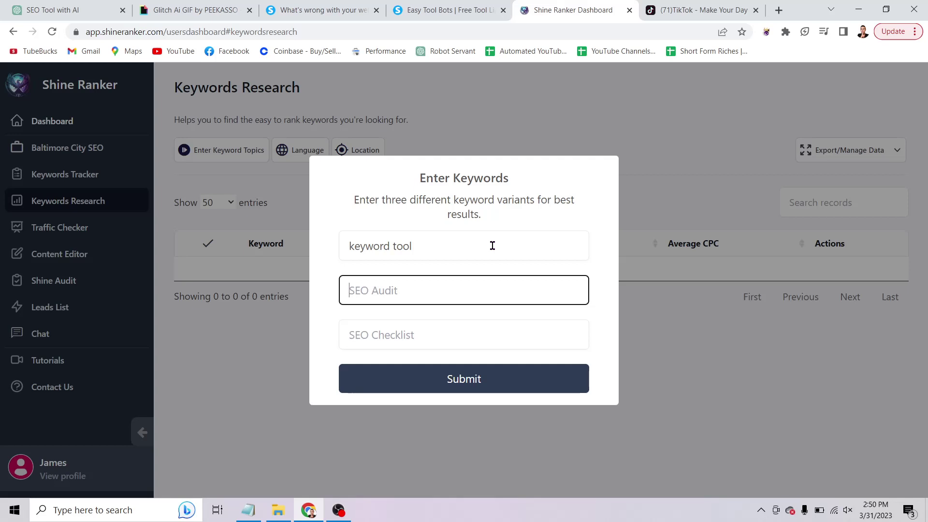
type("keyword finder")
key("Tab")
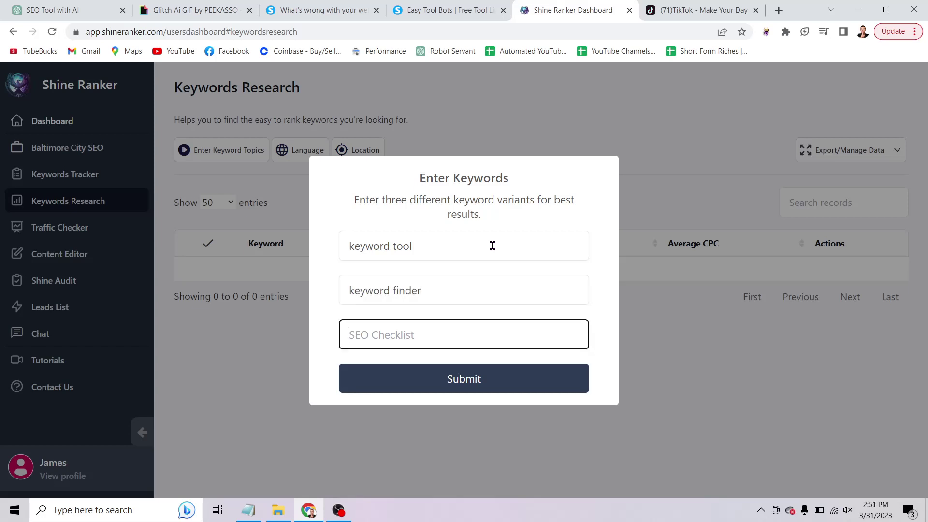
type("seo tool")
left_click(485, 383)
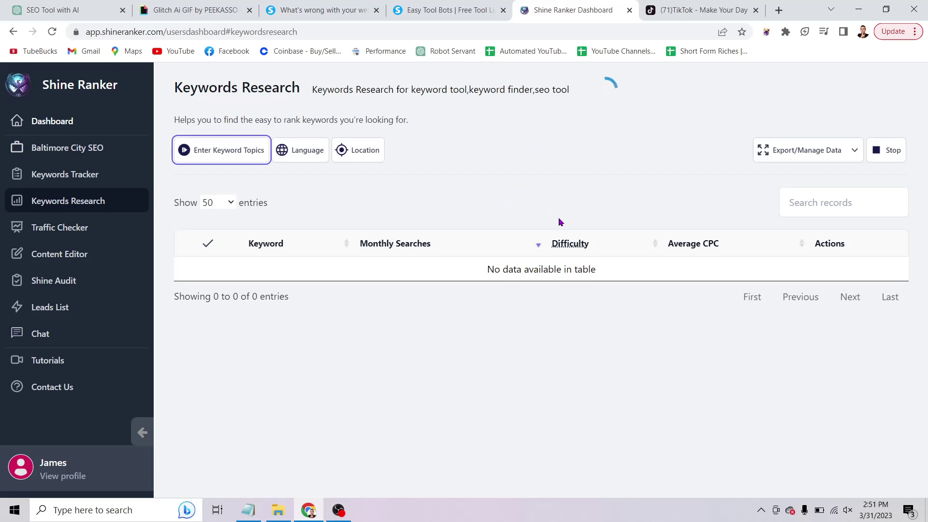
Step: Examine the keyword research results, checking the monthly searches for "google keyword planner" and "seo tool"
mouse_move(556, 247)
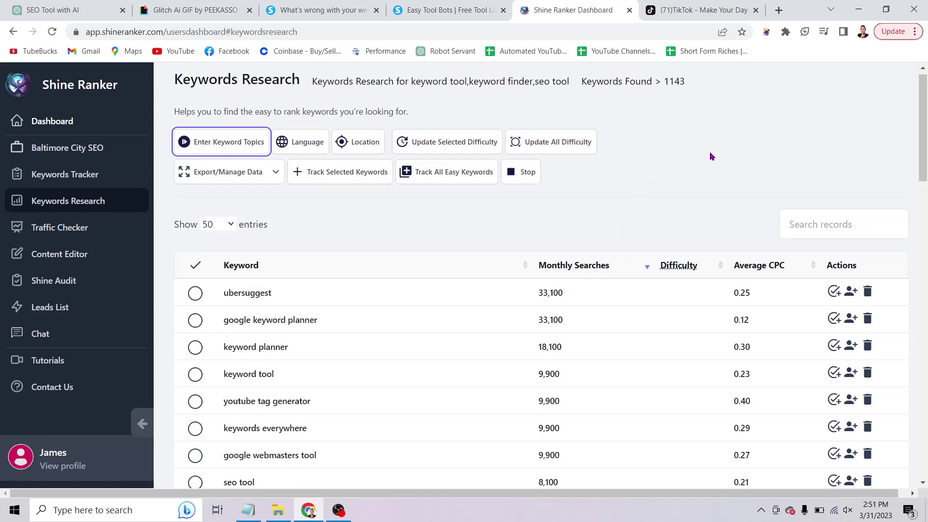
scroll(709, 148, "down", 15)
scroll(714, 169, "down", 7)
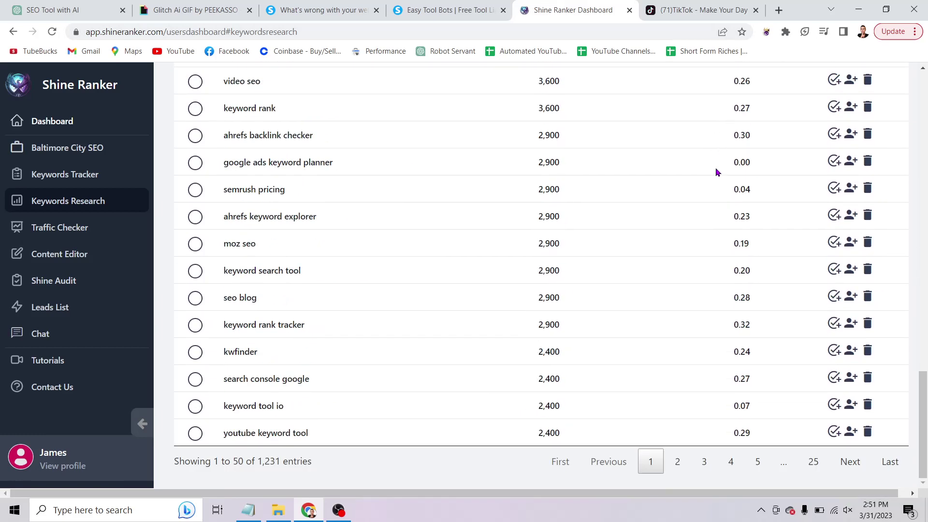
scroll(602, 348, "up", 20)
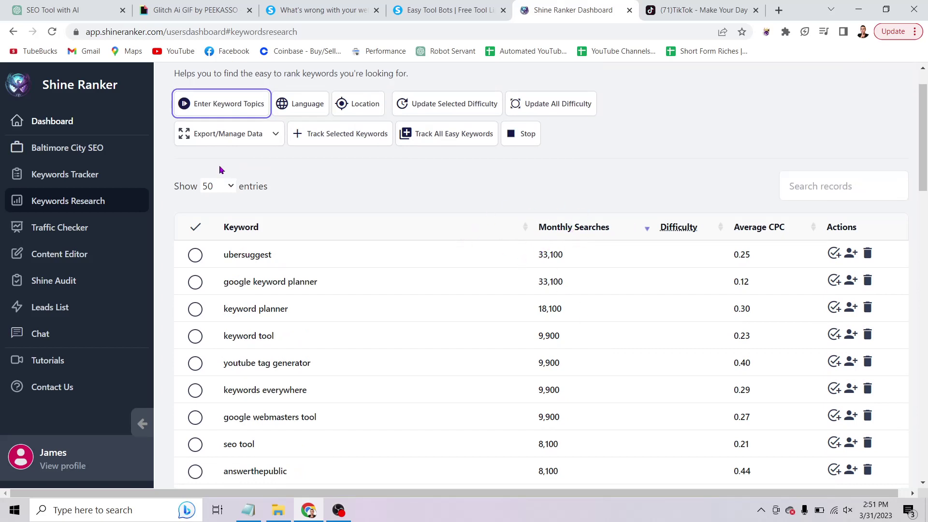
scroll(230, 273, "down", 1)
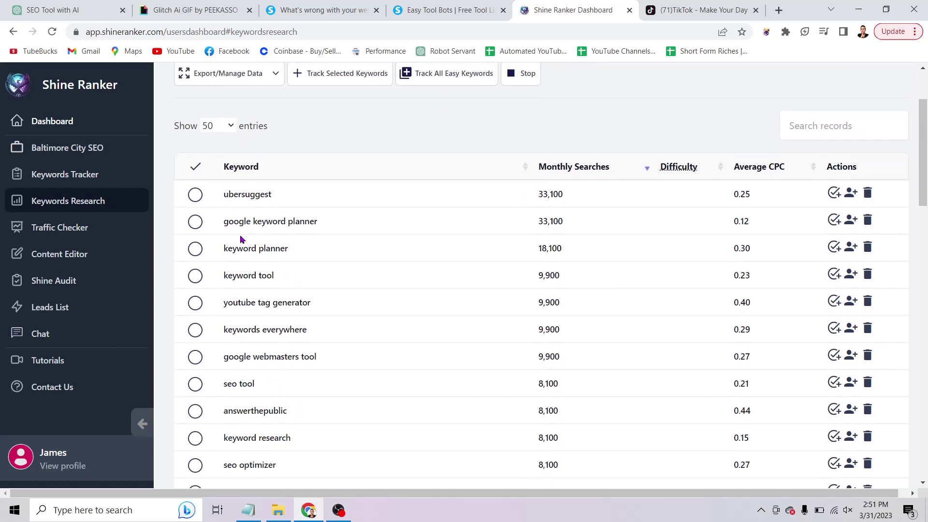
left_click_drag(222, 225, 337, 224)
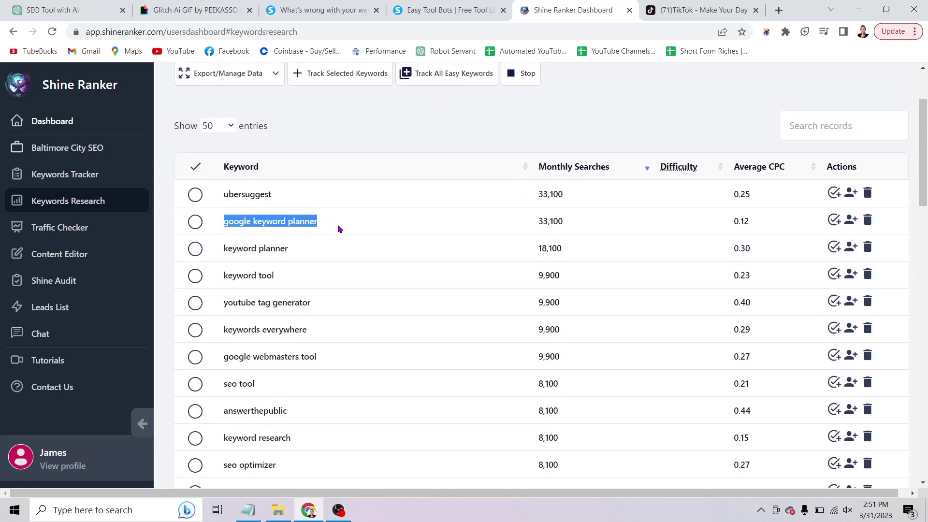
left_click(542, 226)
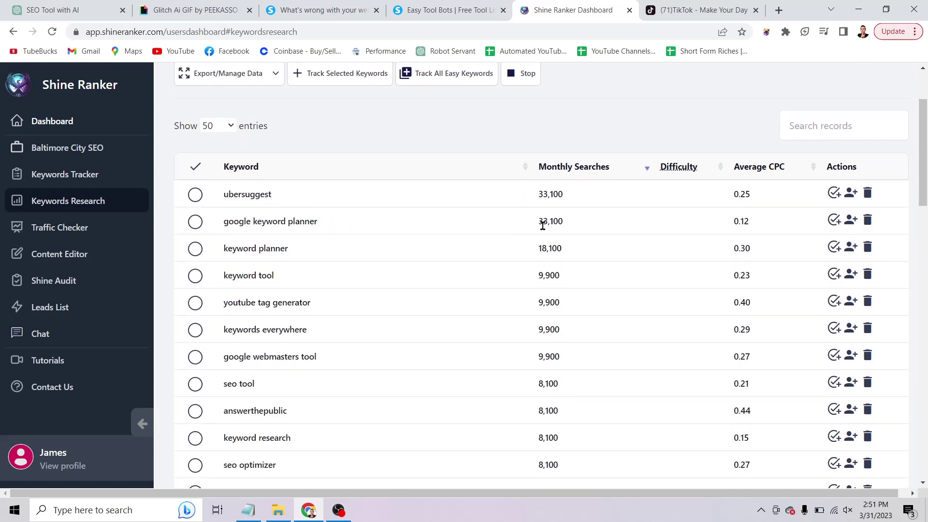
left_click(569, 223)
left_click_drag(218, 385, 278, 383)
left_click(278, 383)
left_click_drag(544, 381, 628, 386)
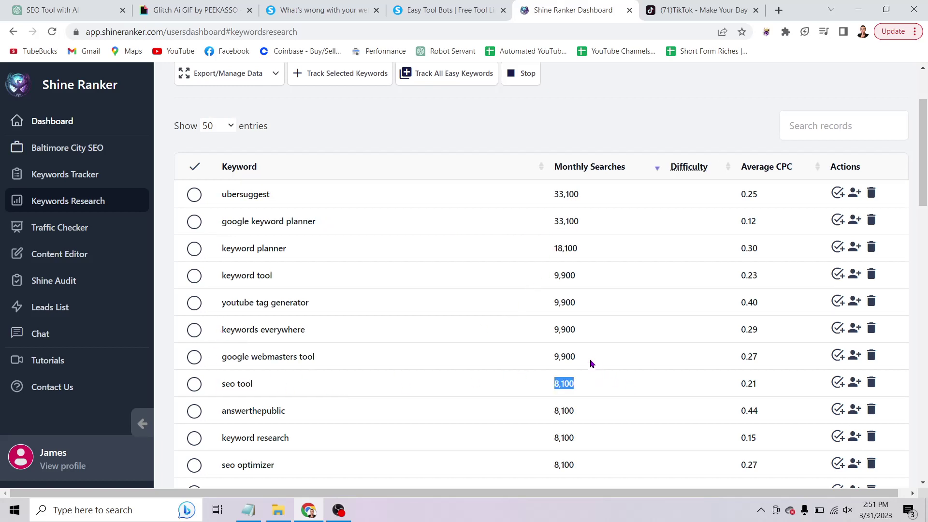
scroll(589, 359, "up", 3)
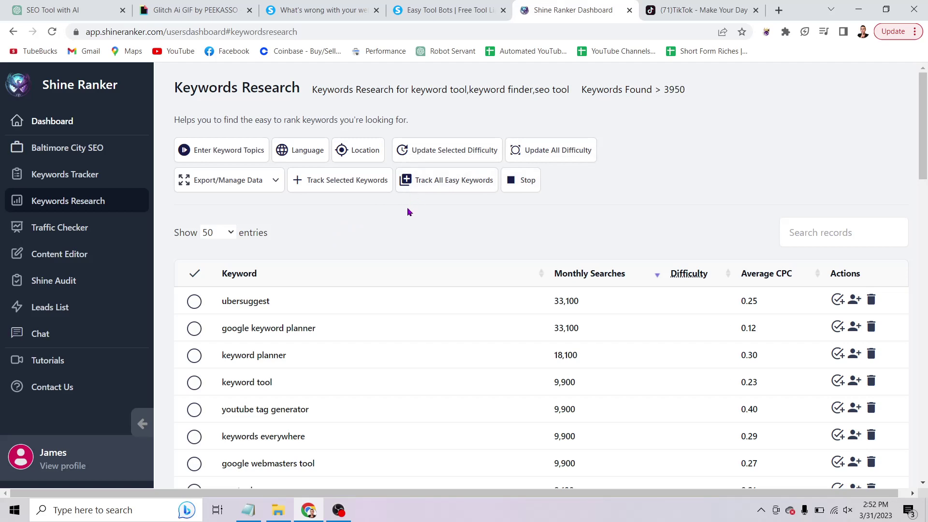
Step: Select all keywords on the first results page and update their difficulty scores
scroll(461, 227, "down", 8)
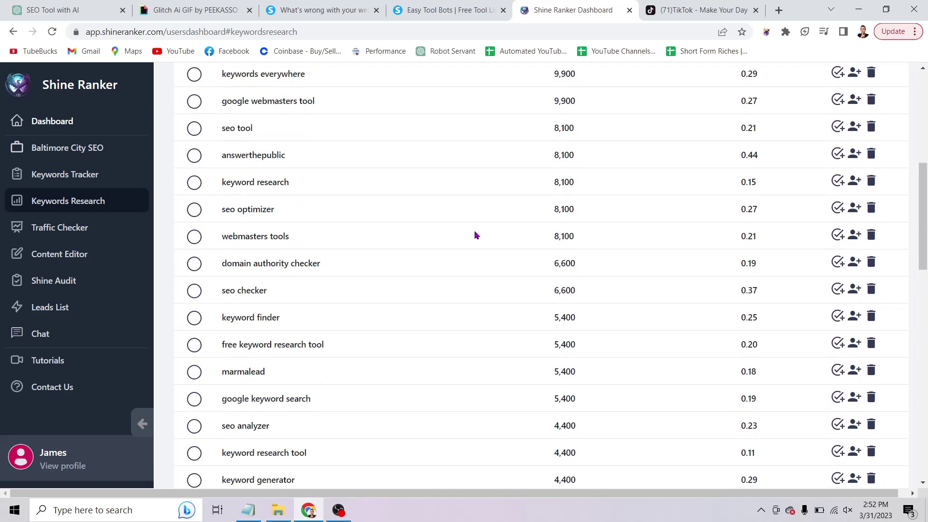
scroll(475, 234, "down", 18)
scroll(489, 256, "up", 20)
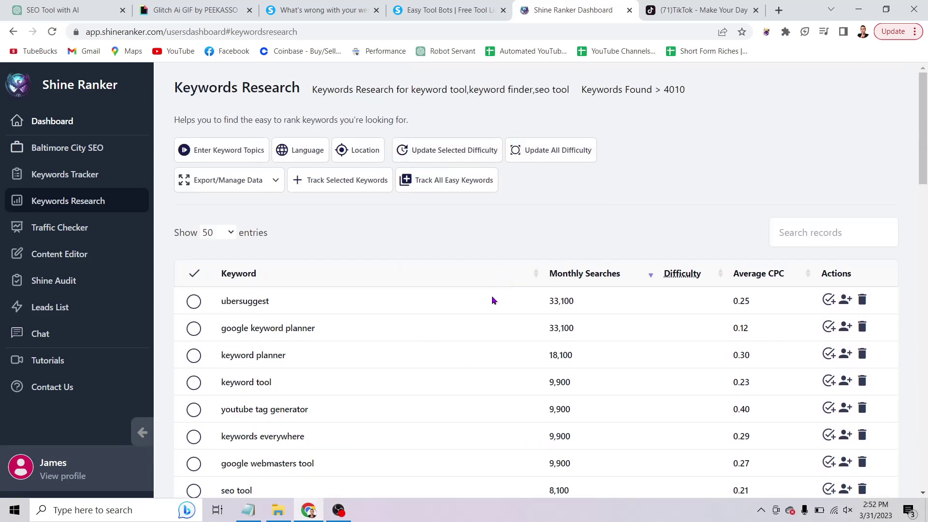
left_click(194, 273)
scroll(201, 333, "down", 10)
scroll(222, 351, "up", 10)
left_click(436, 154)
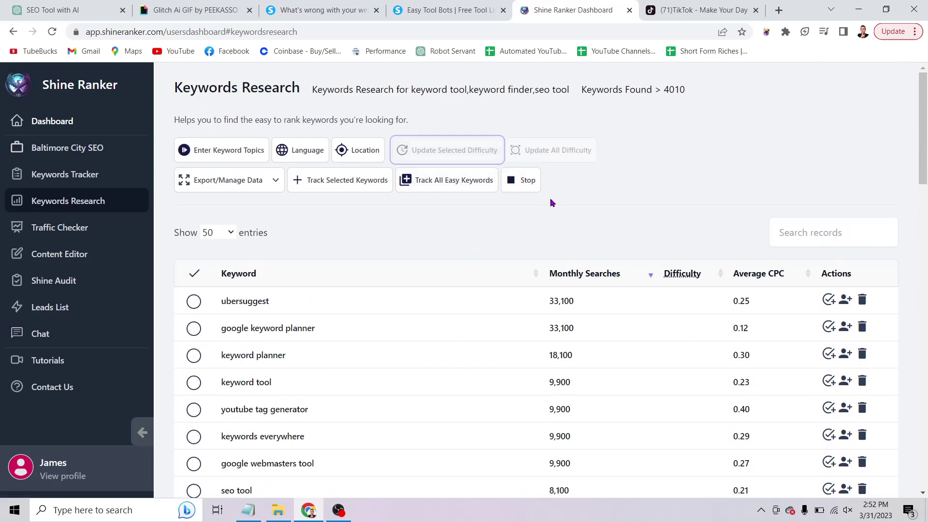
Step: Examine the first page's difficulty scores, comparing searches and difficulty for "free keyword research tool" and "marmalead"
scroll(670, 230, "down", 2)
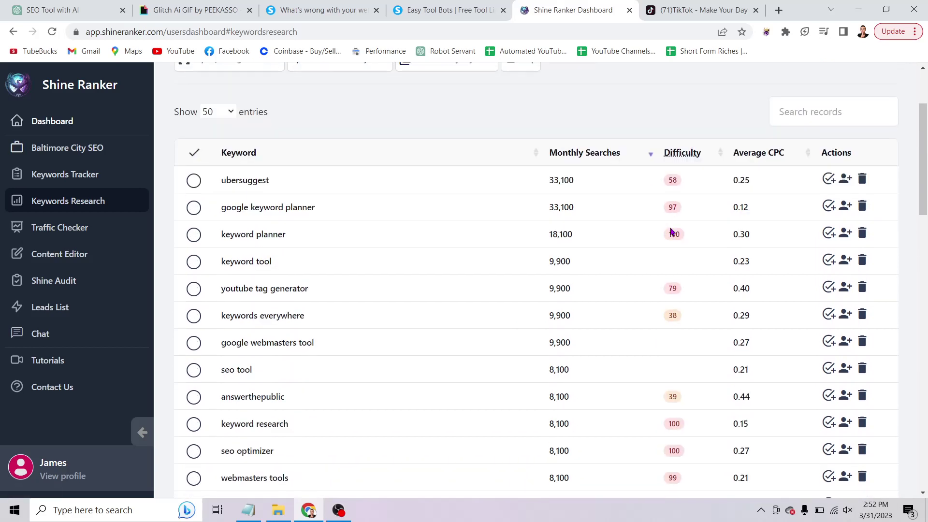
scroll(674, 232, "down", 2)
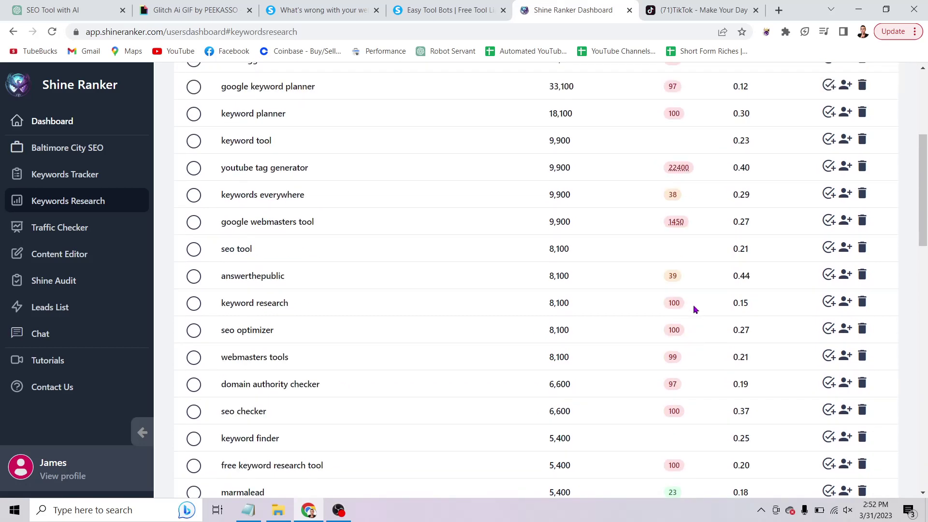
scroll(693, 305, "up", 4)
scroll(692, 304, "down", 6)
scroll(693, 305, "down", 2)
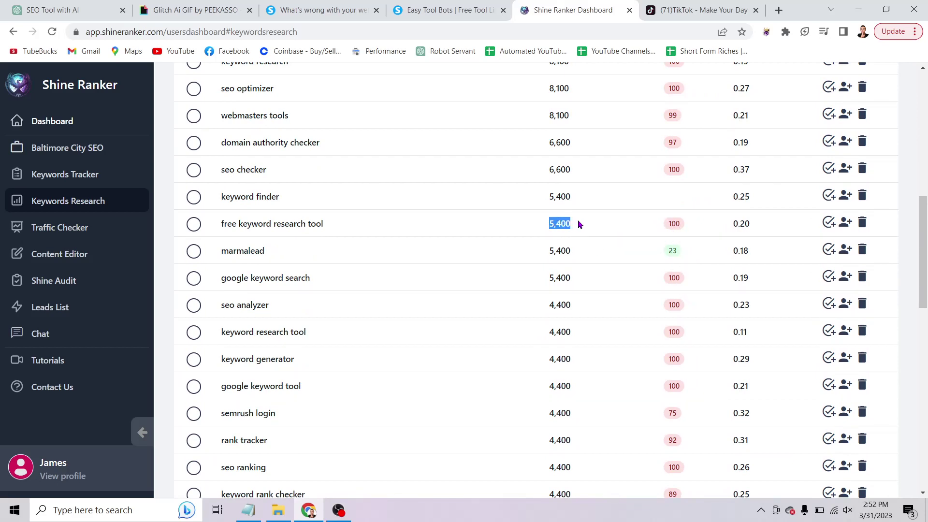
left_click_drag(553, 256, 587, 251)
left_click(587, 251)
left_click_drag(221, 223, 583, 225)
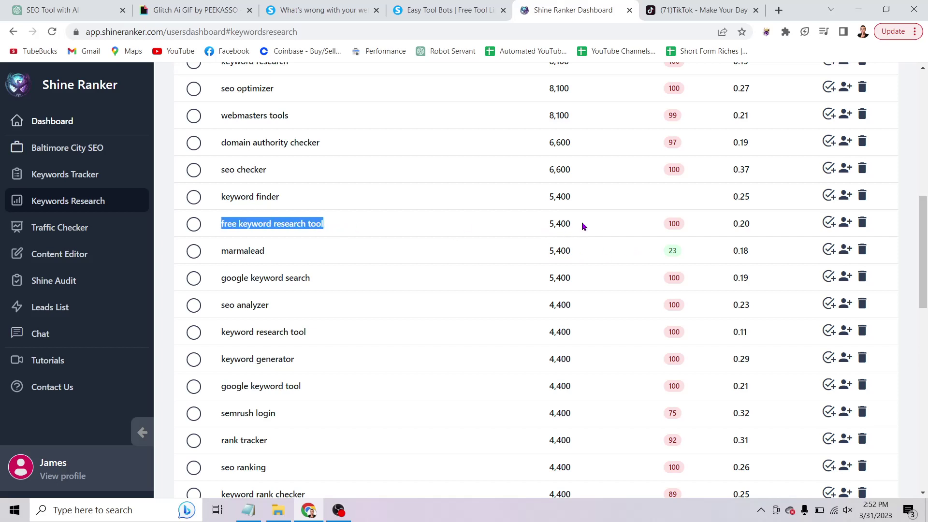
double_click(673, 224)
double_click(671, 251)
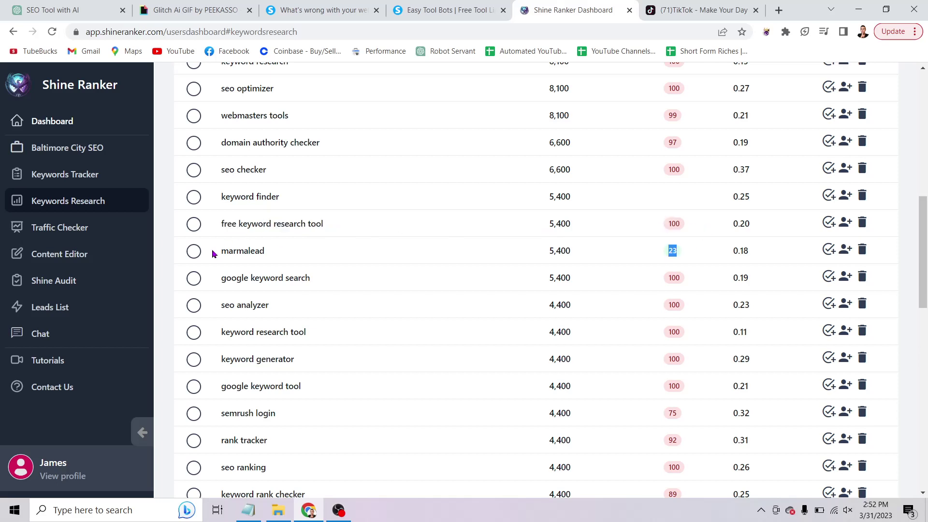
Step: Review the "marmalead" keyword more closely and look through the rest of the first results page
left_click_drag(213, 250, 298, 249)
left_click(663, 252)
left_click_drag(225, 249, 282, 248)
left_click(284, 248)
left_click_drag(218, 250, 313, 250)
left_click(357, 246)
scroll(435, 234, "down", 2)
scroll(447, 231, "down", 10)
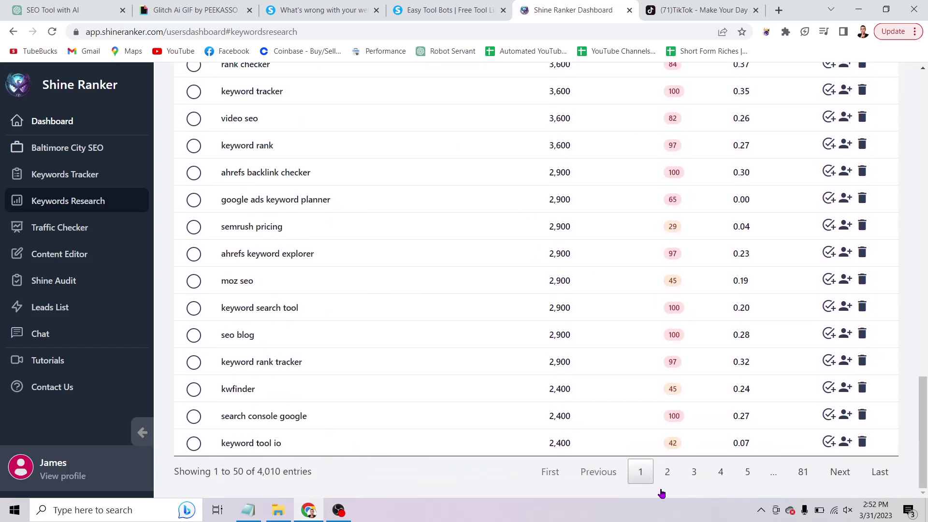
Step: Go to results page 2, stop the running difficulty check, and update the difficulty of all keywords on that page
left_click(667, 472)
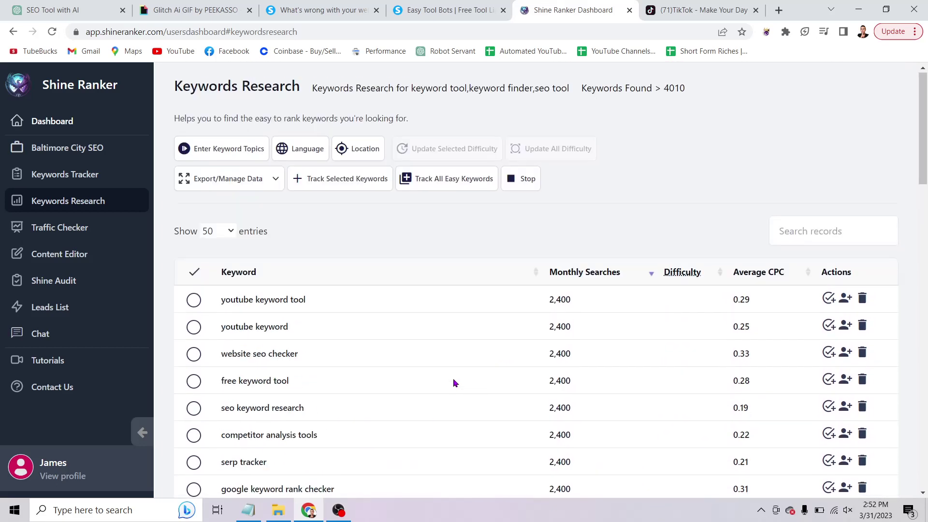
left_click(192, 274)
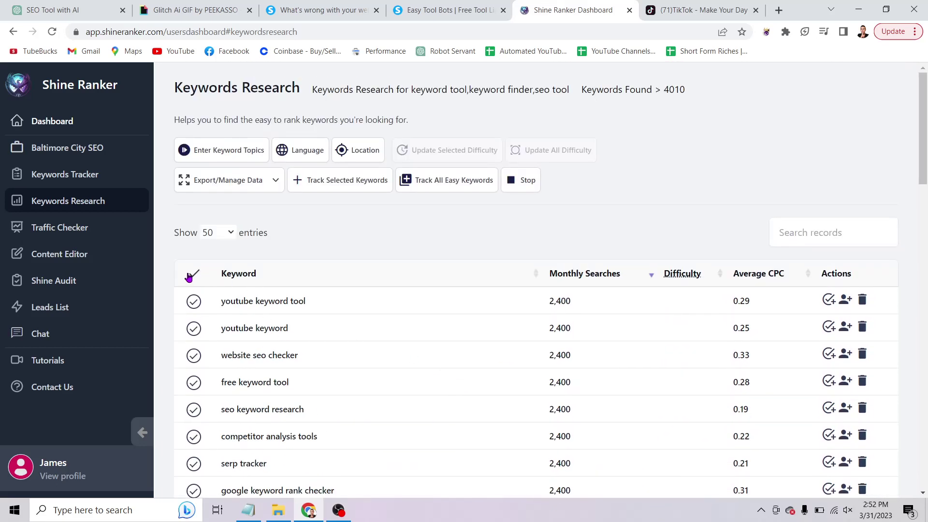
left_click(520, 185)
left_click(406, 150)
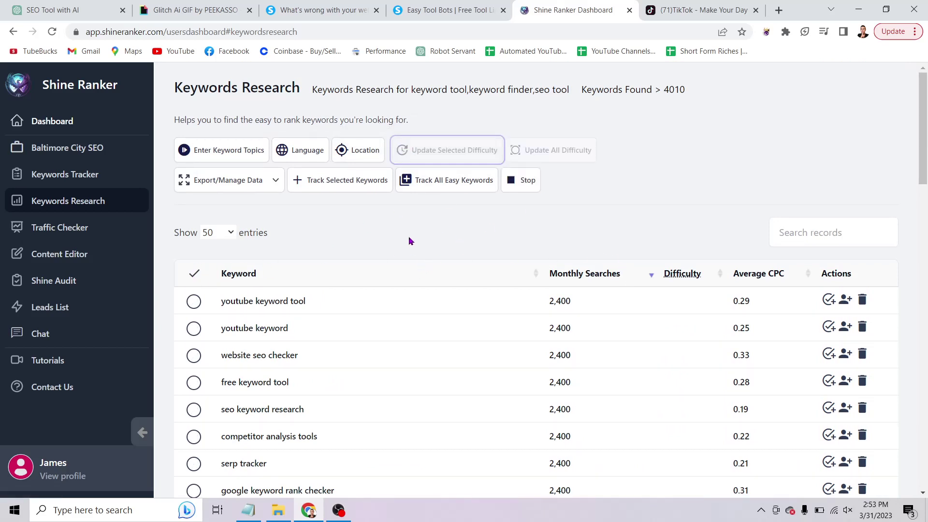
Step: Look through page 2 for low-difficulty keywords, checking "prepost seo" and "search console log in"
scroll(424, 215, "down", 6)
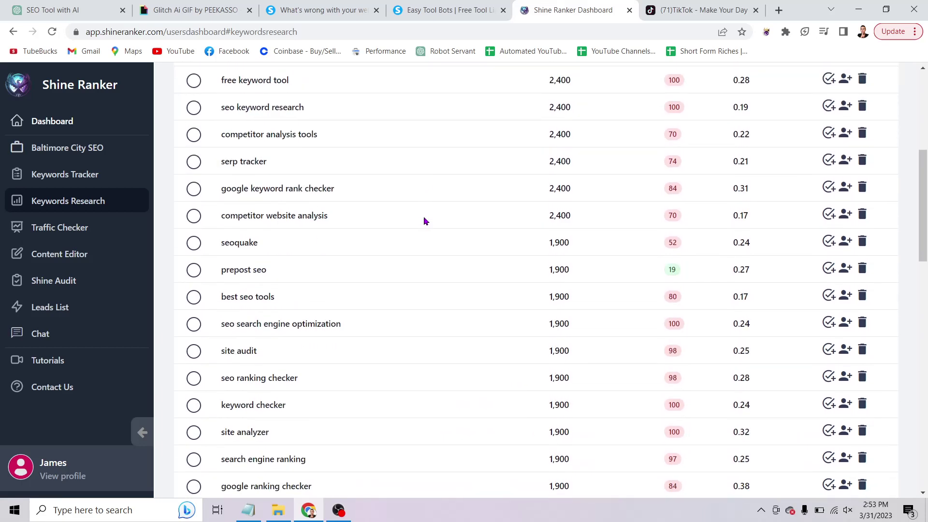
left_click_drag(221, 275, 271, 278)
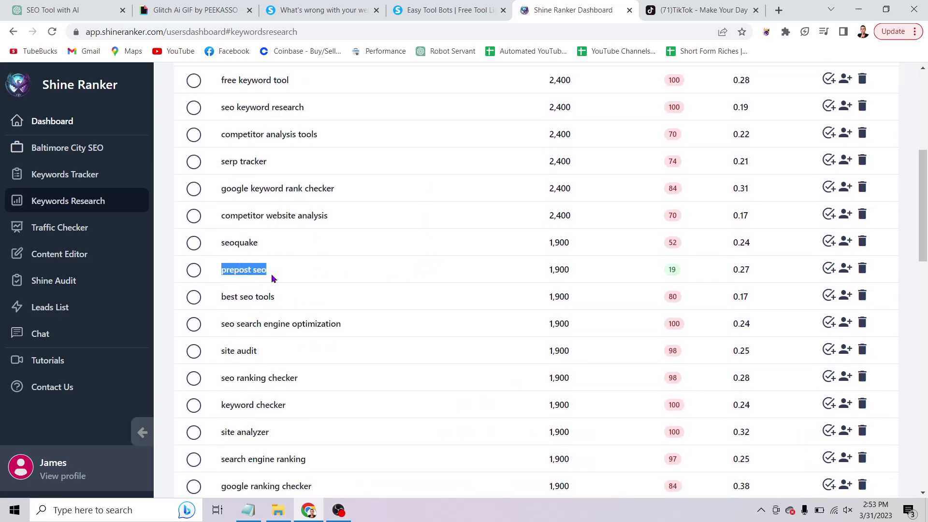
left_click(574, 271)
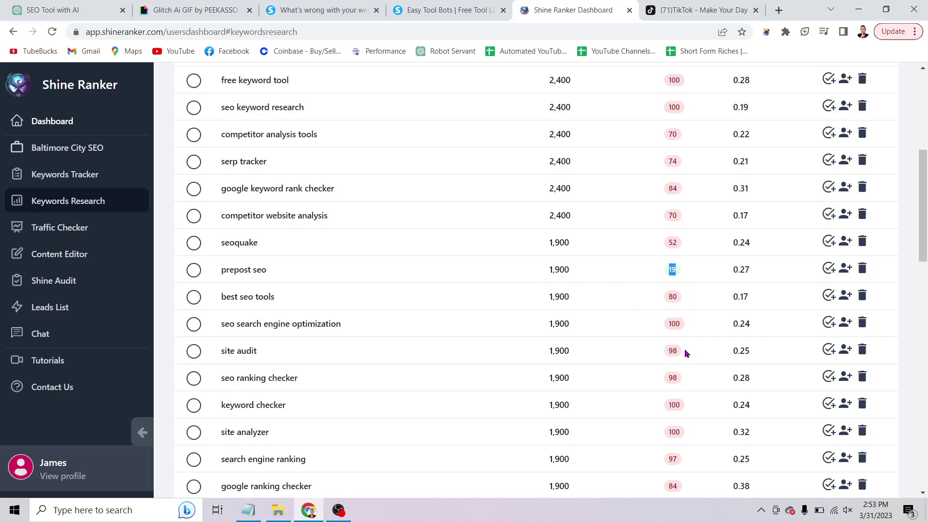
scroll(639, 317, "down", 6)
scroll(640, 317, "down", 12)
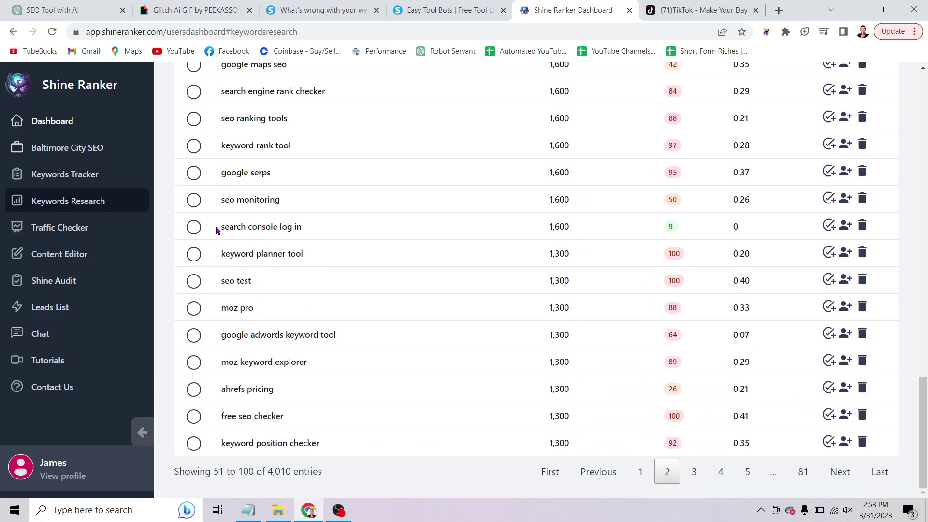
left_click_drag(215, 227, 336, 232)
Step: Open results page 3, stop the running check, and update the difficulty of all its keywords
left_click(694, 471)
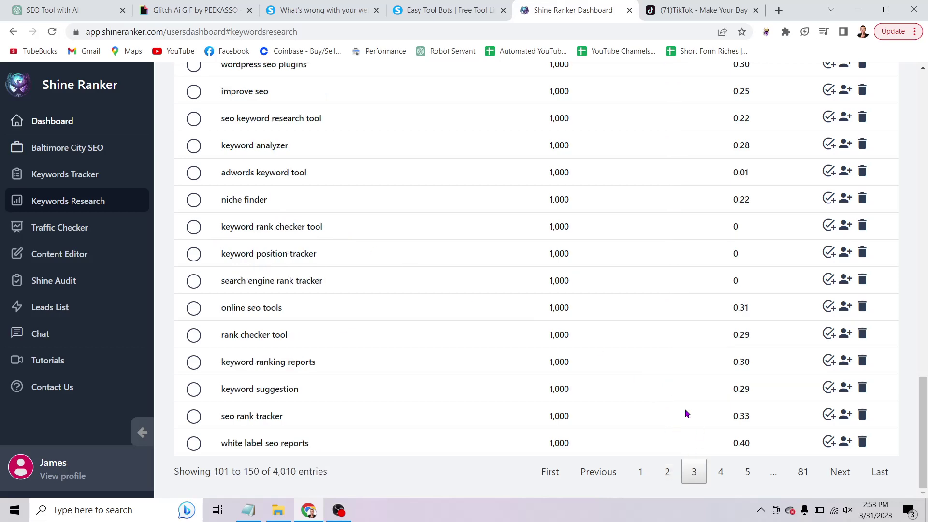
scroll(477, 311, "up", 20)
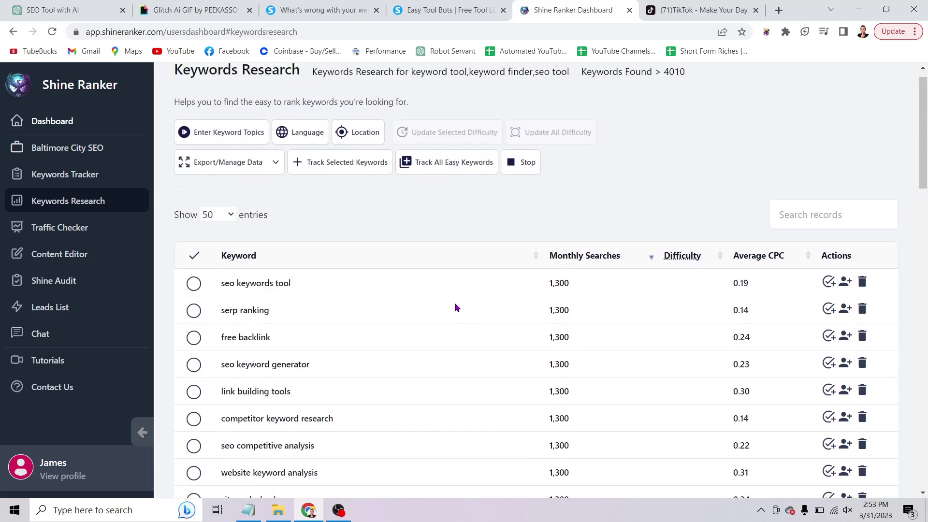
left_click(194, 273)
left_click(522, 180)
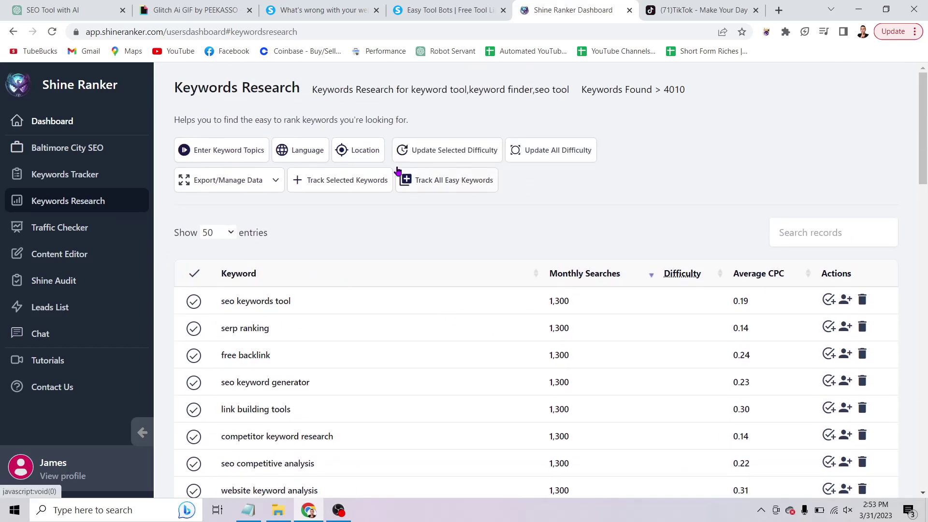
left_click(425, 150)
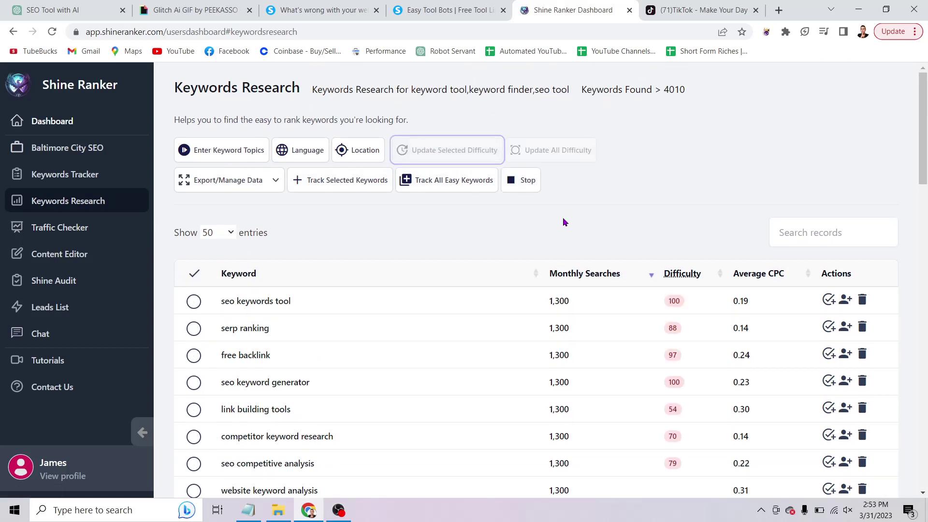
Step: Look through the page 3 difficulty scores and check the monthly searches for "tracking backlinks"
scroll(566, 215, "down", 2)
scroll(568, 211, "down", 1)
scroll(565, 224, "down", 2)
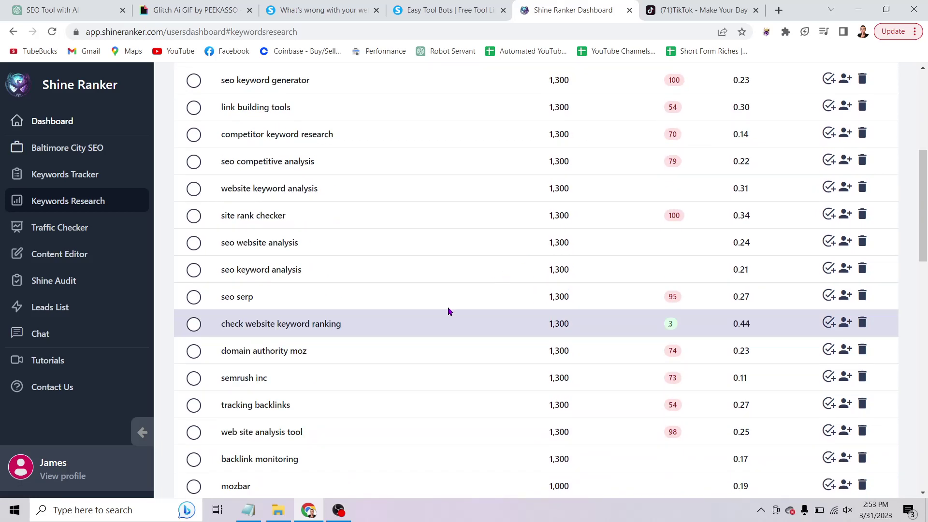
scroll(644, 182, "down", 1)
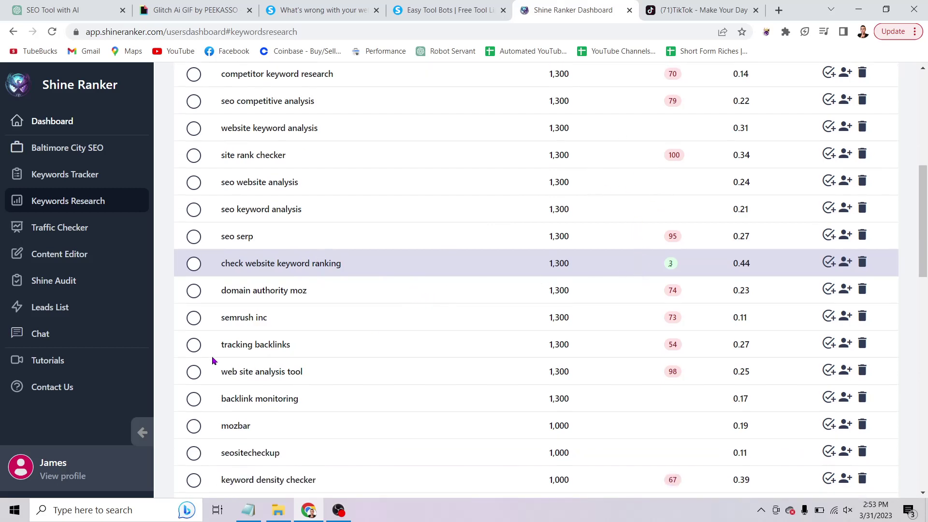
left_click_drag(220, 343, 305, 346)
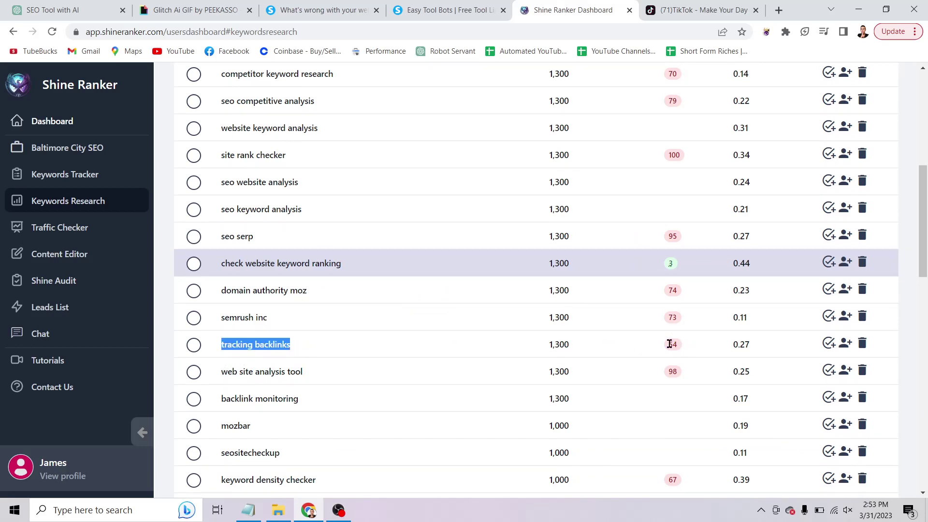
left_click_drag(543, 348, 582, 347)
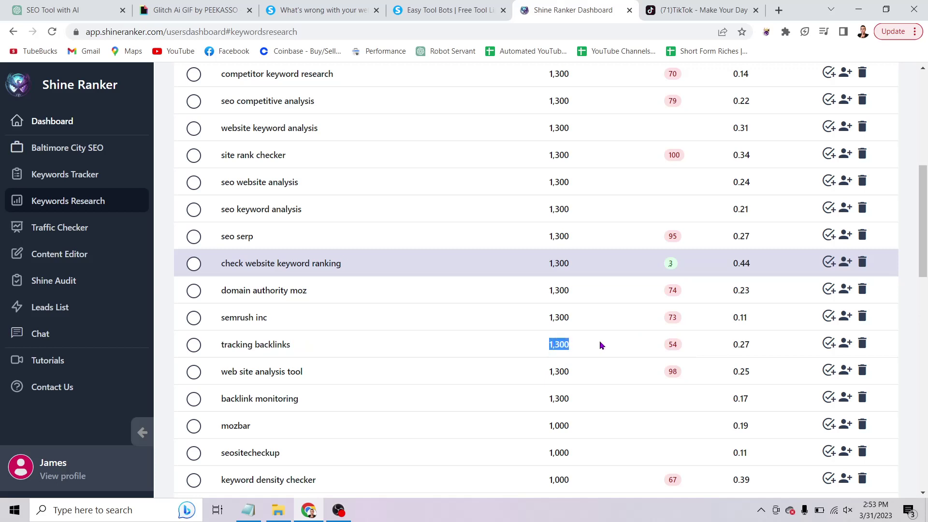
Step: Compare the difficulty and monthly searches of "check website keyword ranking" and "tracking backlinks"
left_click(220, 265)
left_click_drag(220, 266, 340, 264)
left_click(349, 265)
left_click_drag(216, 344, 326, 349)
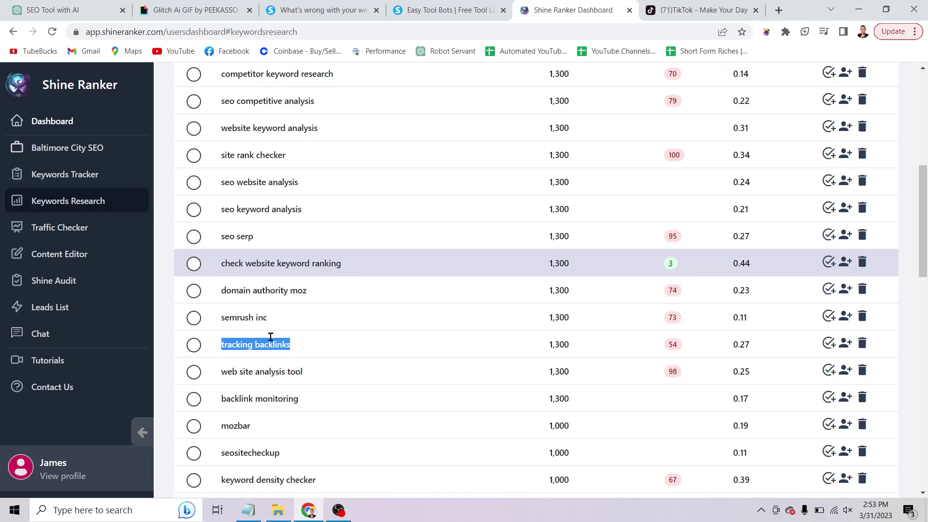
left_click(229, 260)
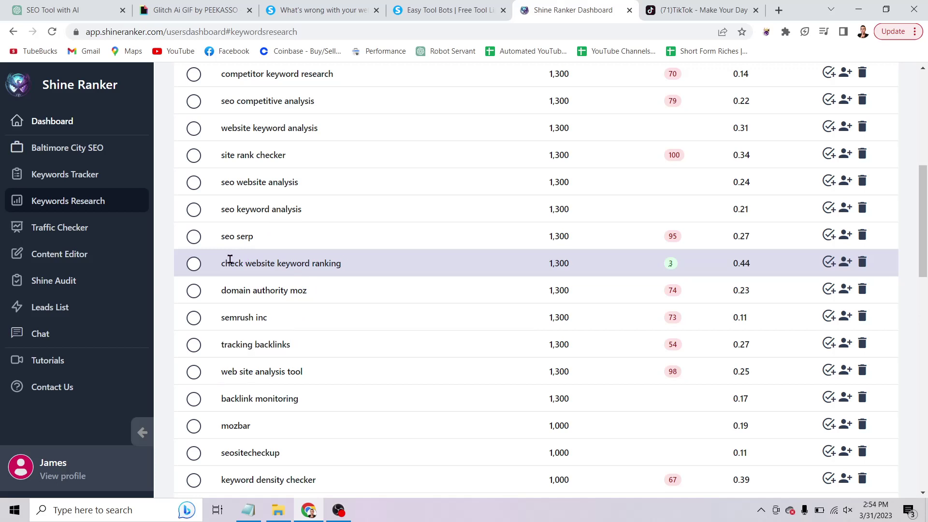
left_click_drag(221, 265, 345, 267)
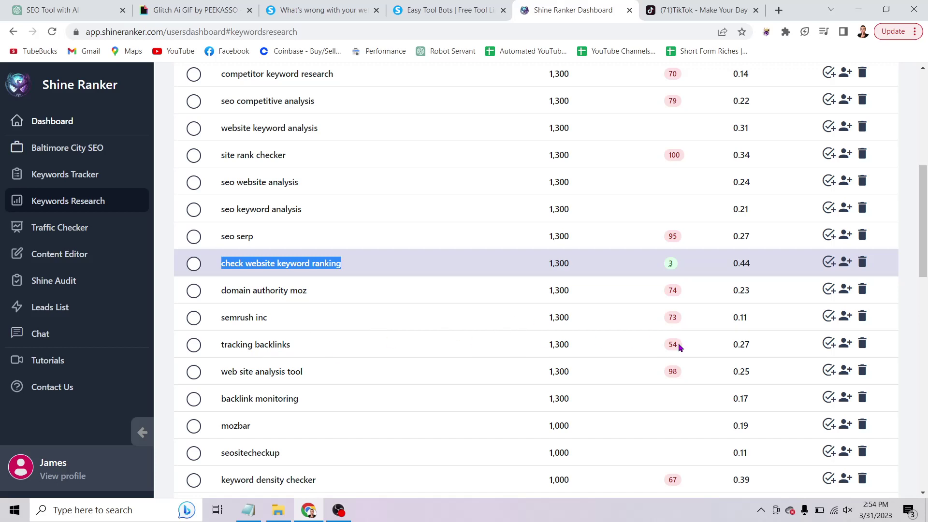
left_click(660, 346)
left_click_drag(660, 347, 709, 343)
left_click(672, 264)
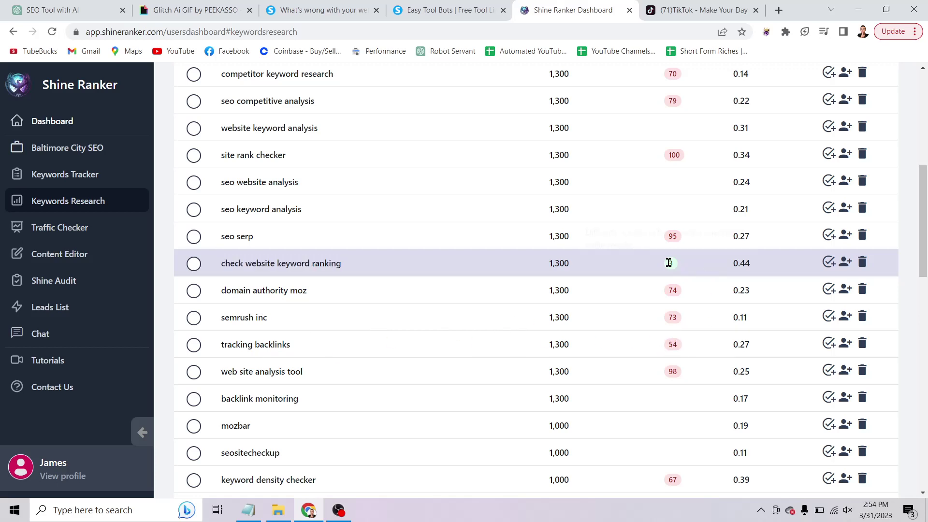
left_click_drag(575, 265, 518, 268)
Step: Switch to the Notepad guide and reread steps 2 to 4, ending on finding $$$ keywords using Shine Ranker
left_click(248, 511)
left_click(434, 245)
left_click_drag(32, 269, 398, 270)
left_click_drag(33, 165, 703, 221)
left_click_drag(32, 278, 400, 282)
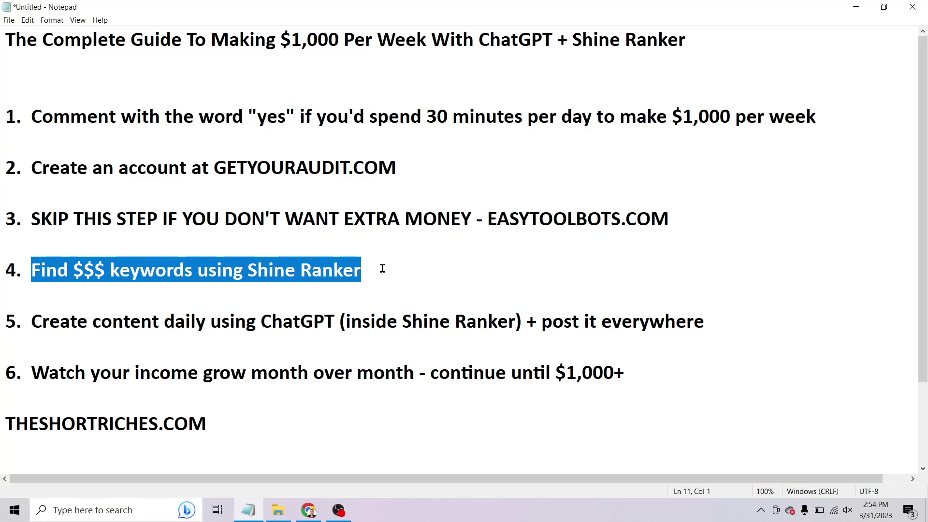
Step: Read step 5 of the guide about creating content daily using ChatGPT inside Shine Ranker
left_click_drag(30, 322, 334, 321)
left_click(334, 321)
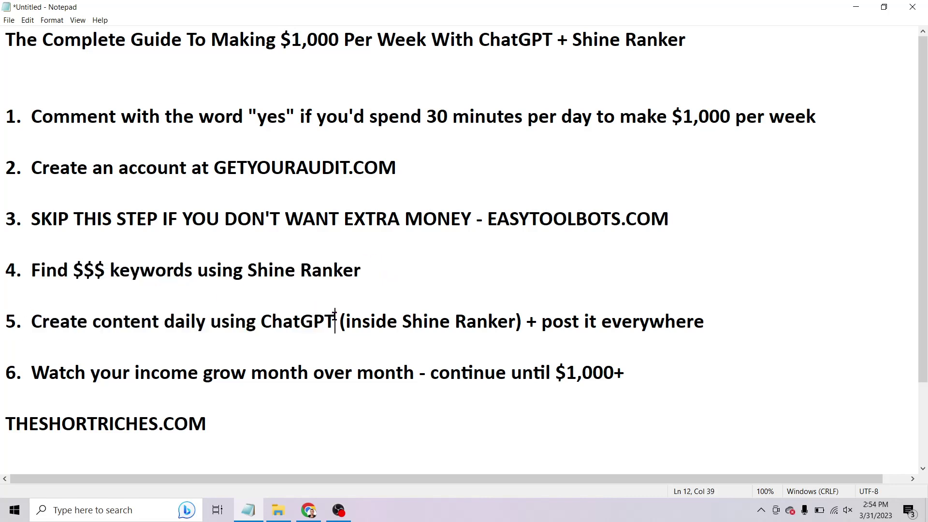
left_click_drag(163, 322, 206, 322)
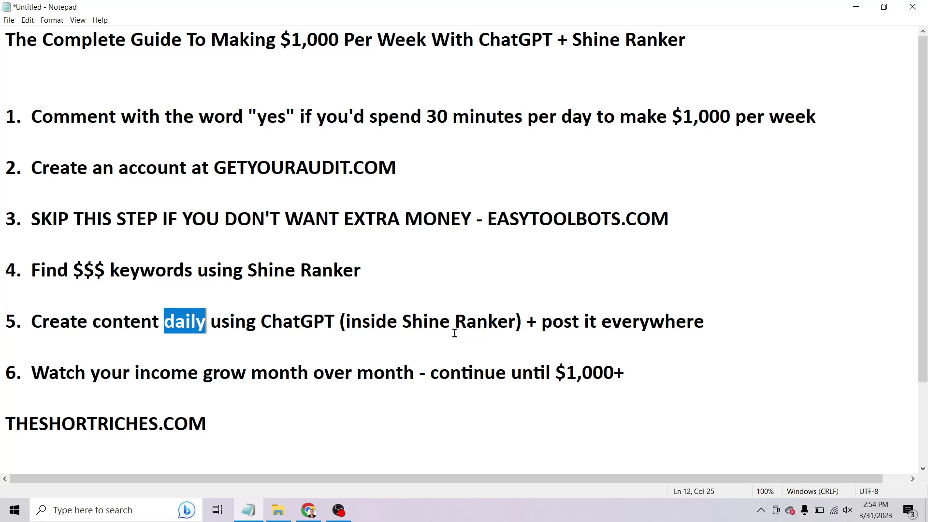
left_click(259, 327)
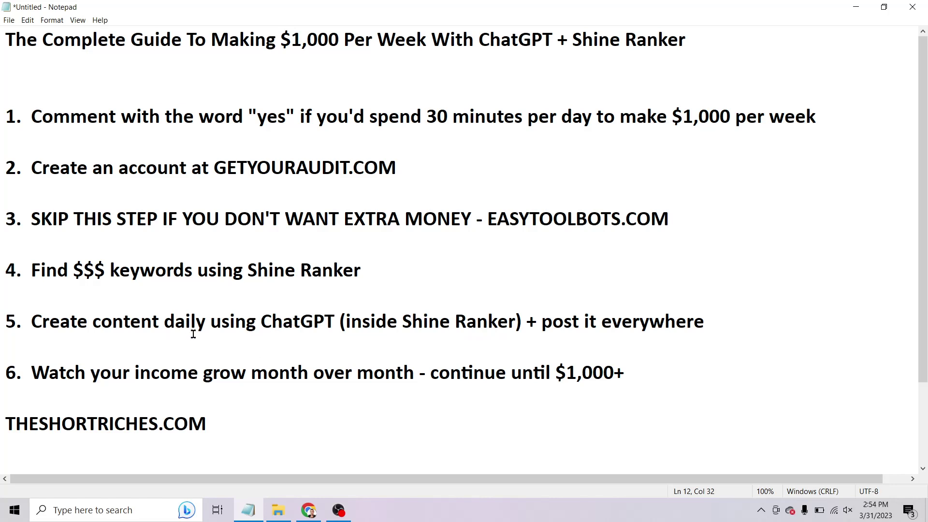
left_click_drag(164, 325, 206, 320)
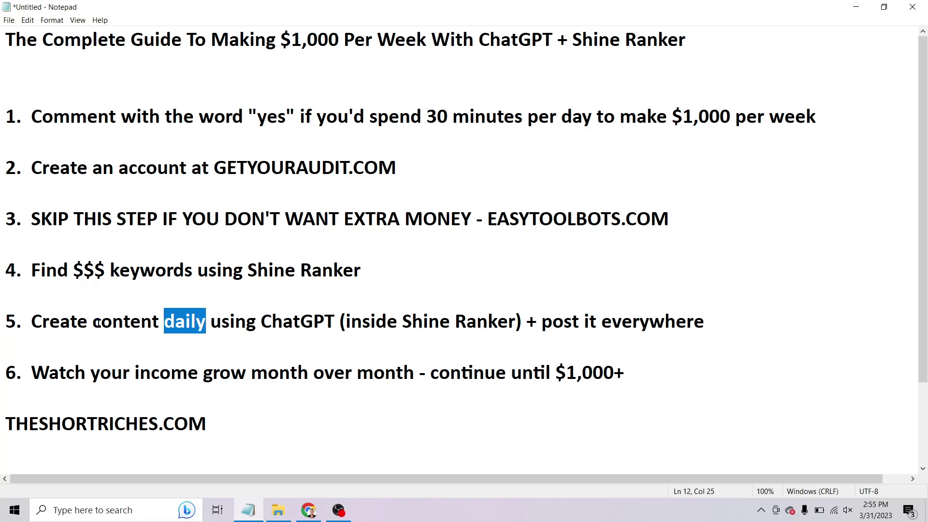
left_click(130, 322)
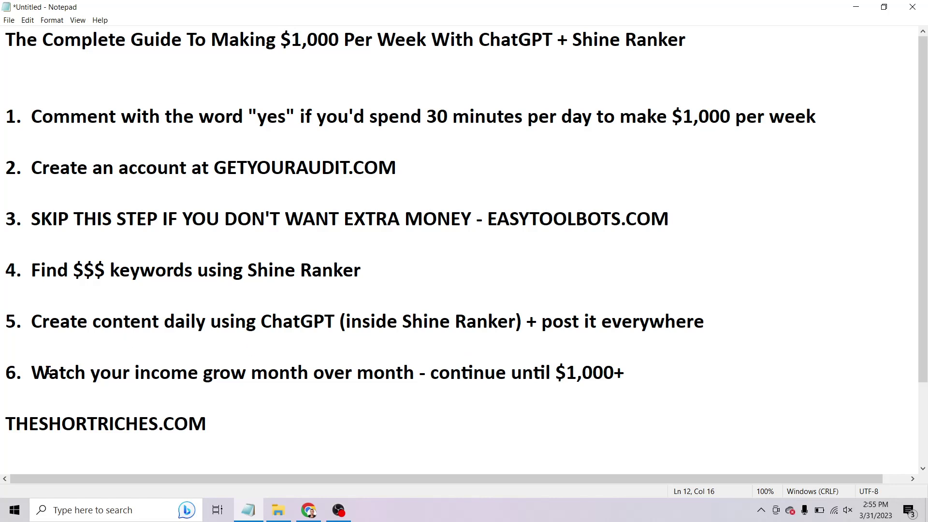
Step: Read step 6 about growing income month over month to $1,000+, relating it to step 5's daily content
left_click_drag(31, 372, 419, 372)
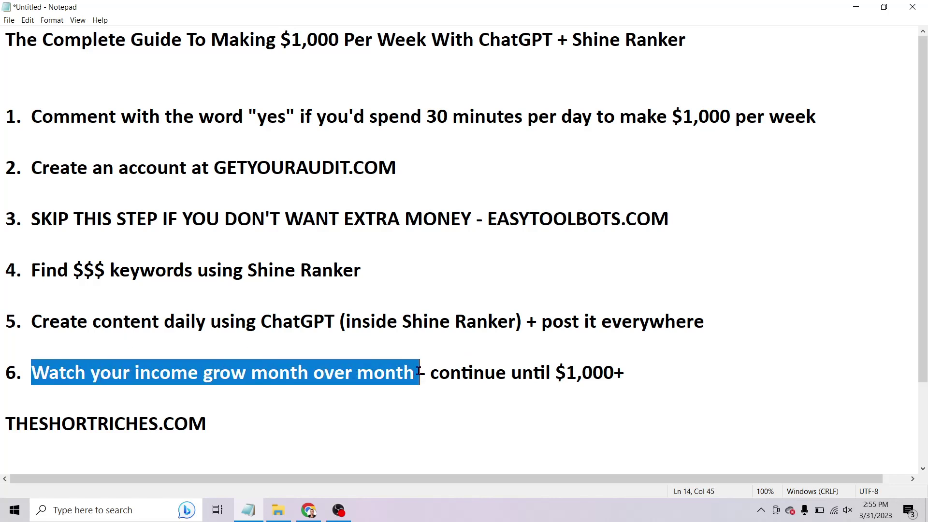
left_click(419, 372)
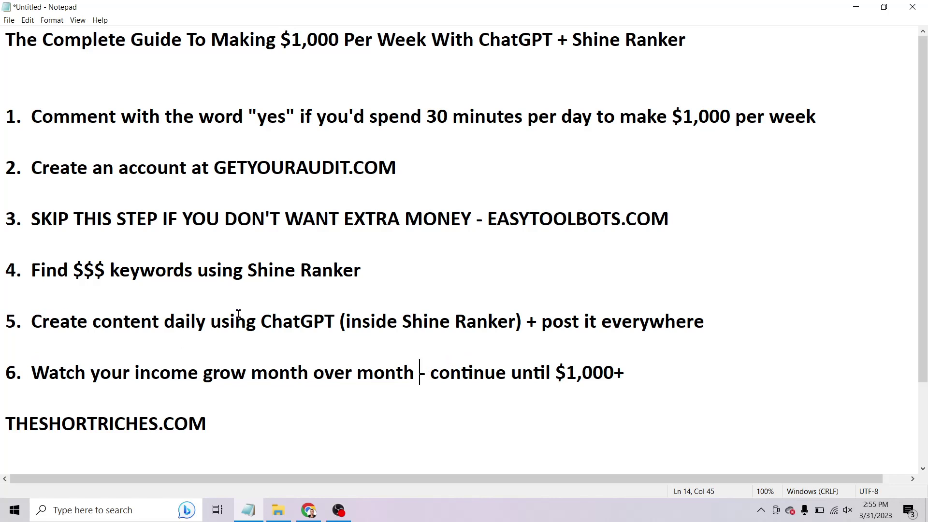
left_click_drag(30, 372, 624, 366)
left_click(624, 366)
left_click_drag(551, 375, 633, 373)
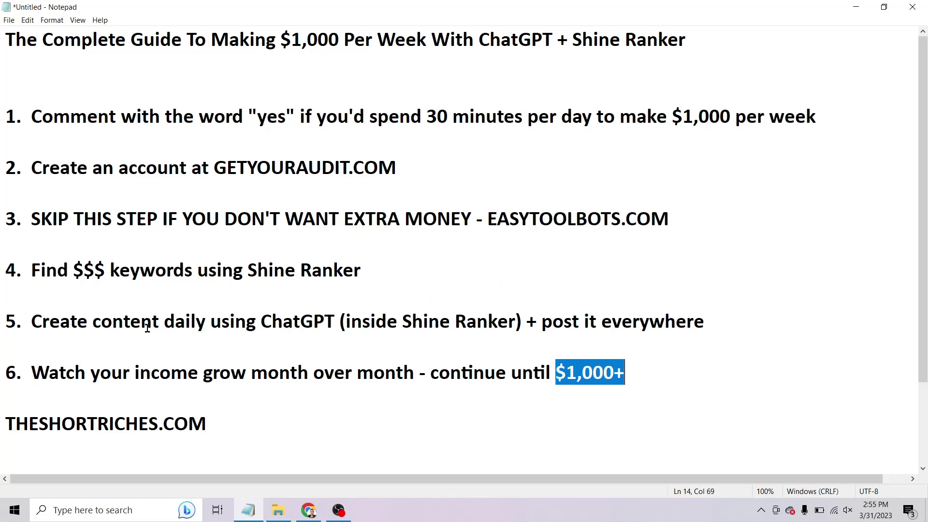
left_click_drag(93, 324, 206, 324)
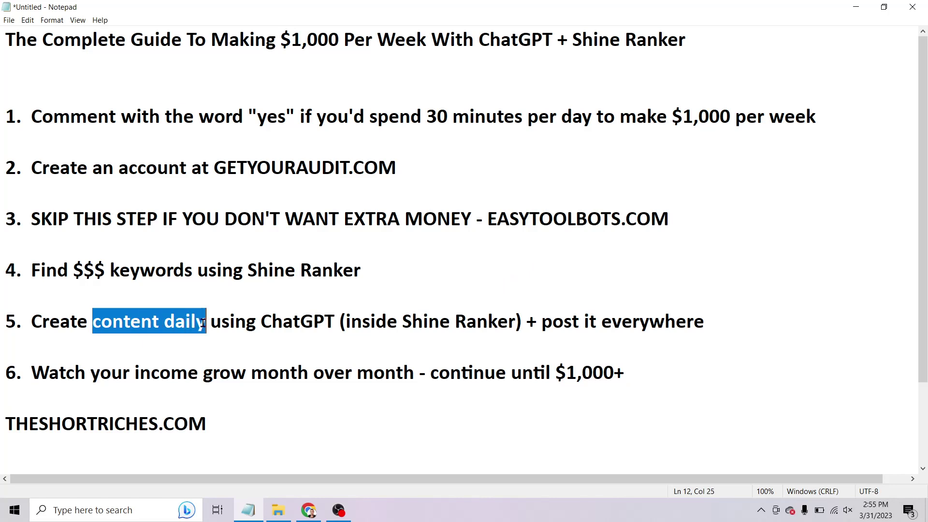
left_click_drag(556, 371, 620, 371)
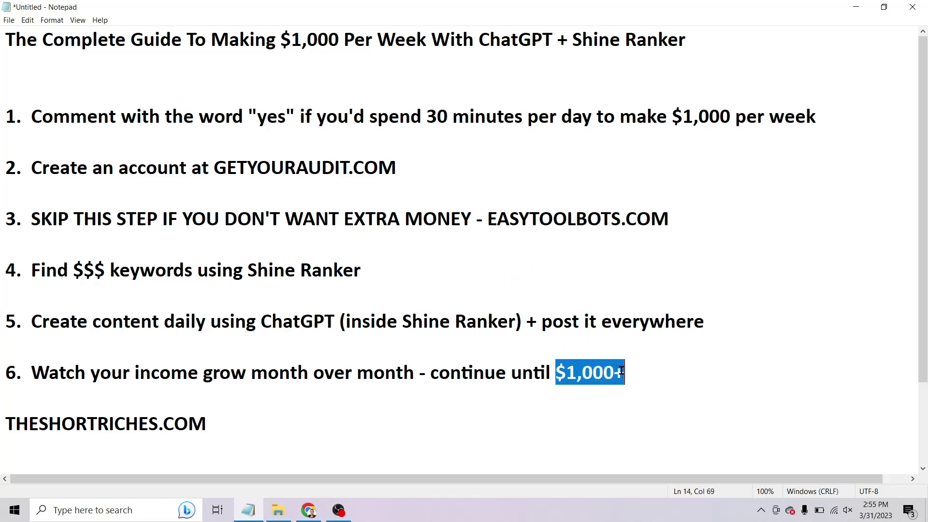